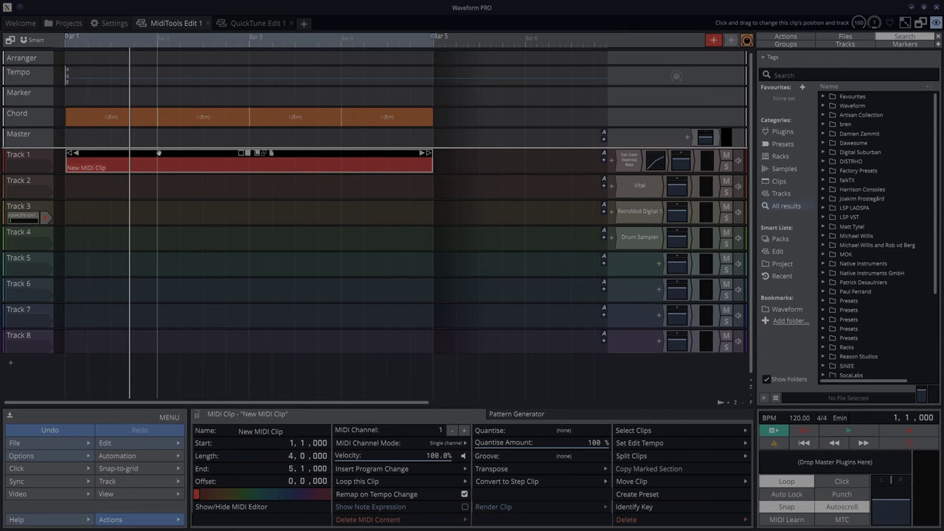
- Generate a bassline in the Track 1 MIDI clip with the pattern generator's Bassline style and the Break free preset
click(519, 415)
click(318, 433)
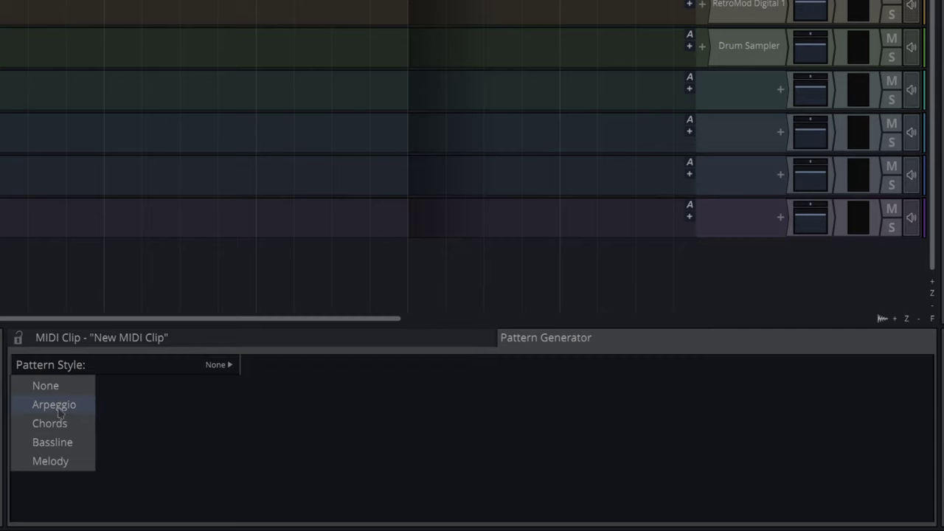
click(66, 442)
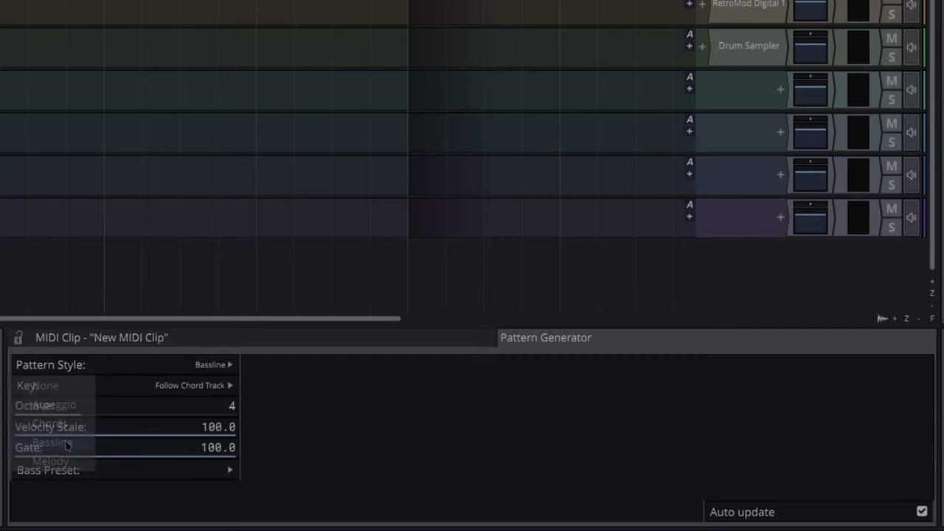
click(138, 472)
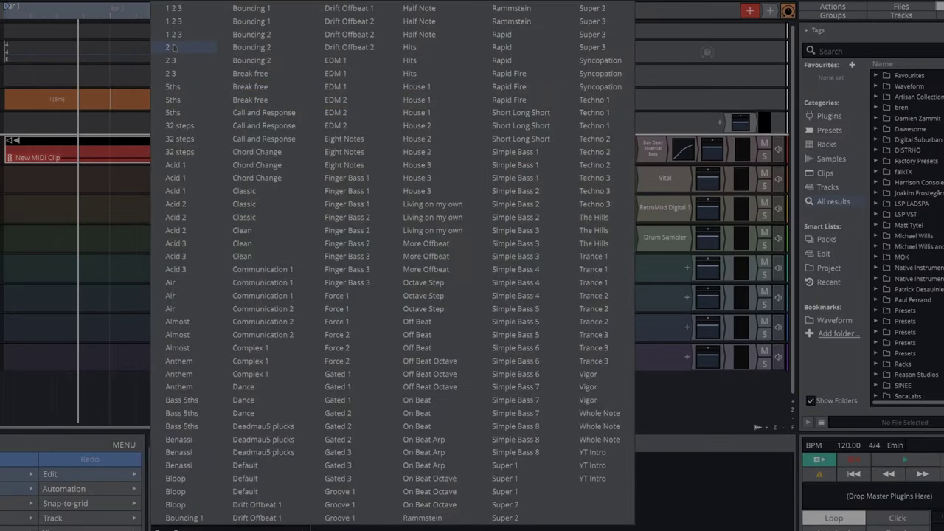
click(237, 72)
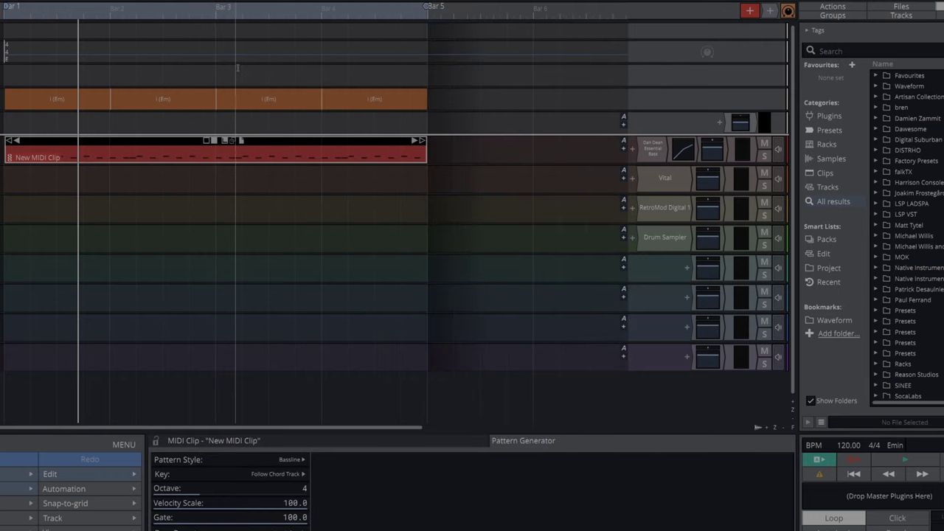
- Play back the generated bassline and show the clip's notes in the MIDI editor
key(space)
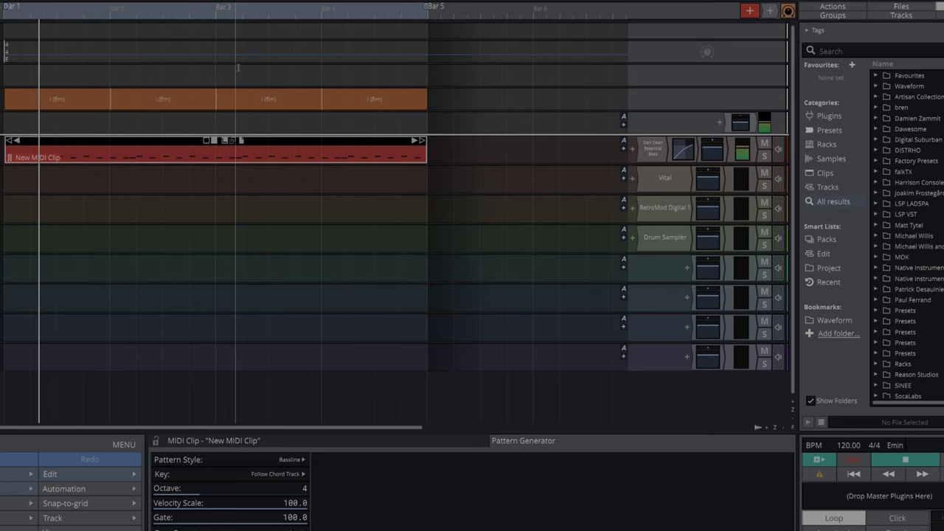
double_click(142, 143)
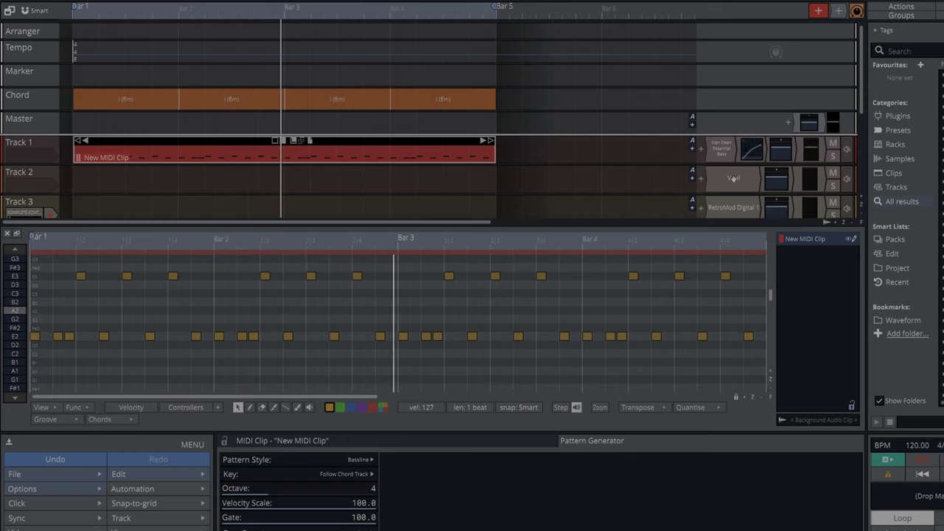
- Insert a new MIDI clip at bar 1 on Track 2
right_click(76, 183)
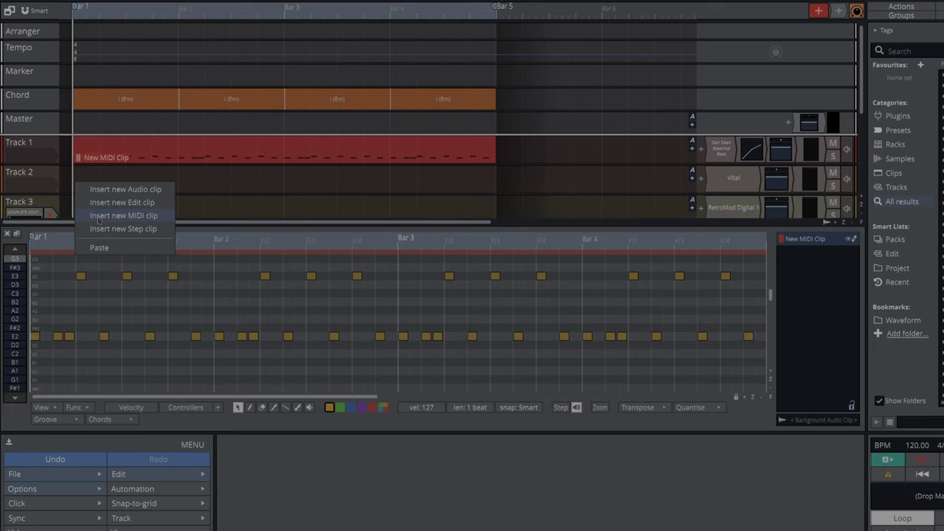
click(123, 216)
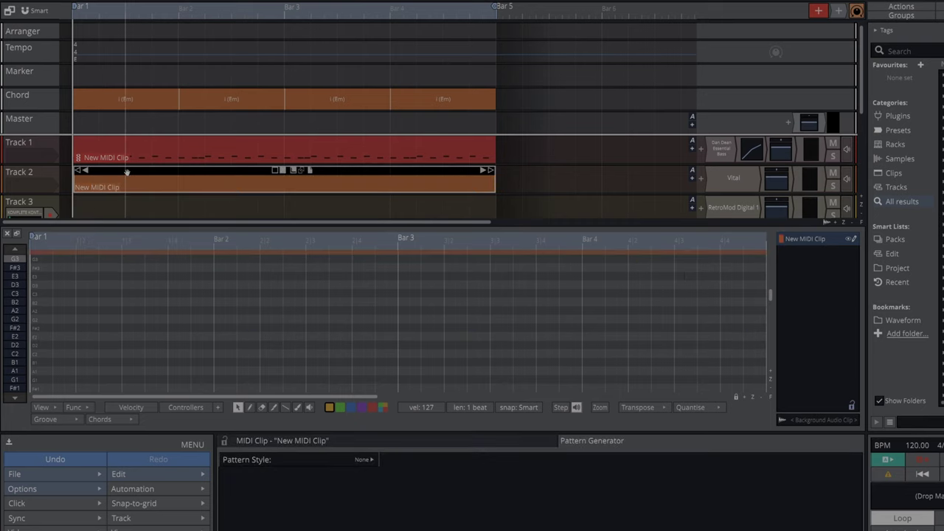
- Generate a Chords pattern in the Track 2 clip, play it, and apply the Short Long Short chord preset
click(365, 459)
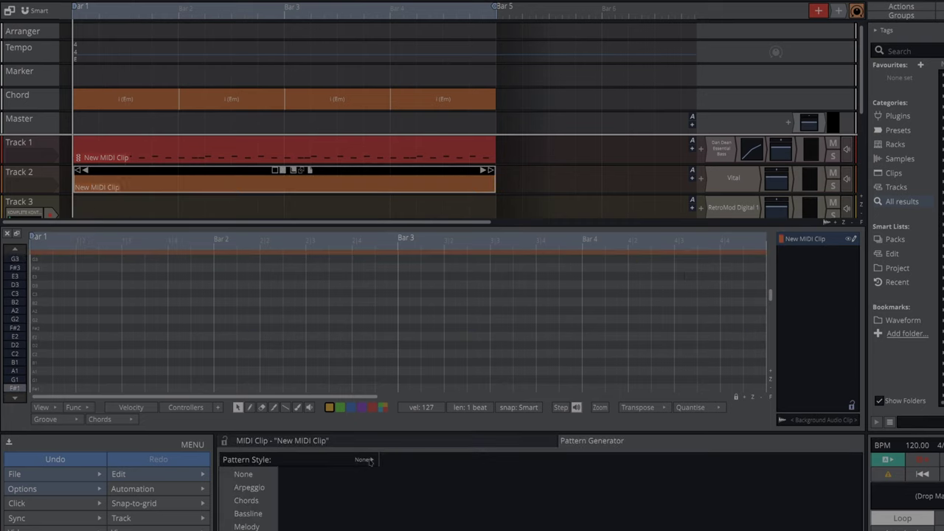
click(247, 500)
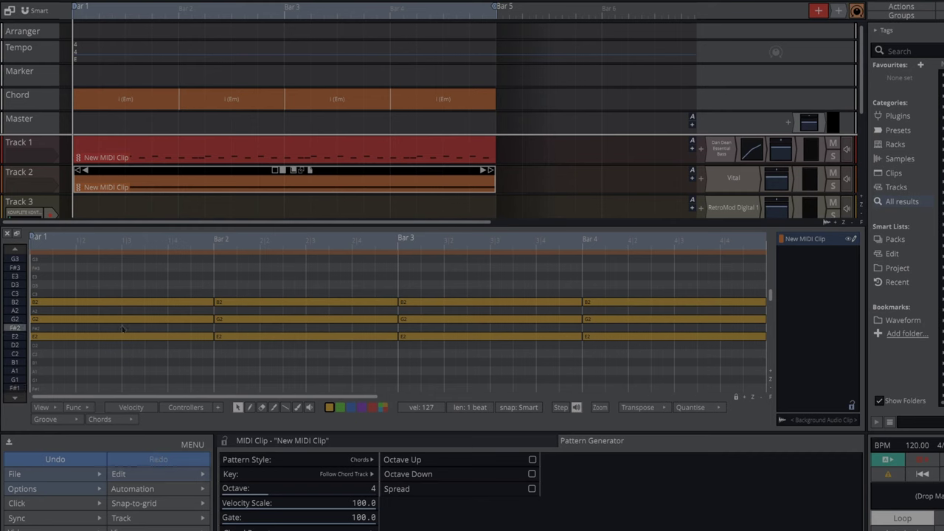
key(space)
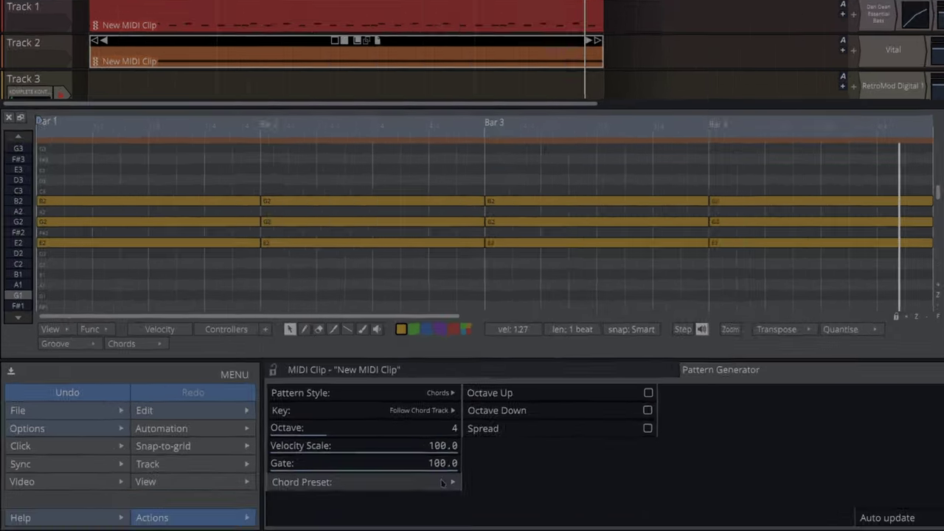
click(362, 530)
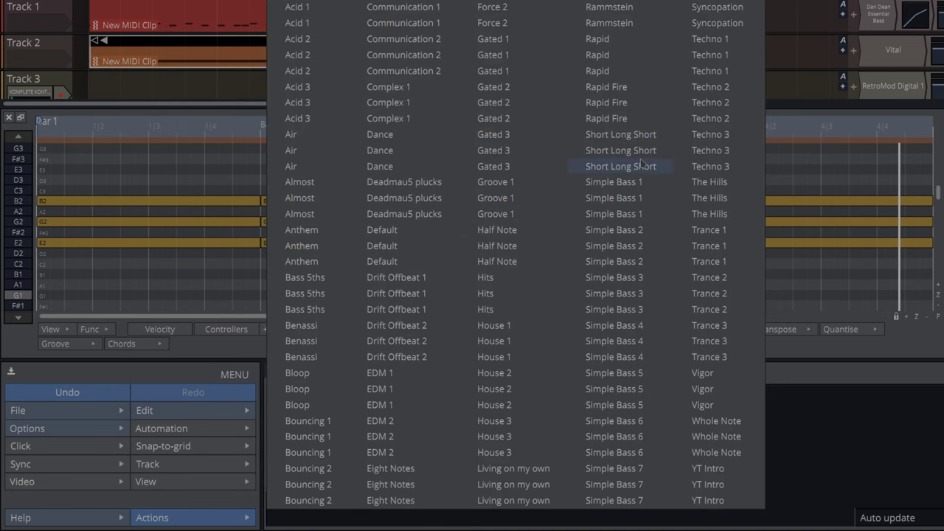
click(619, 140)
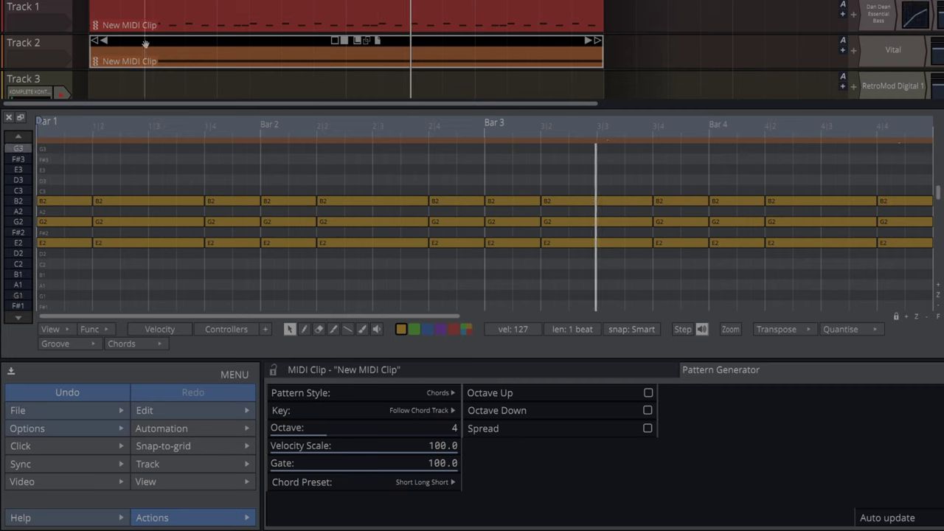
- Switch the Track 2 clip's pattern style to Arpeggio, play it, and set its octave to 5
click(436, 393)
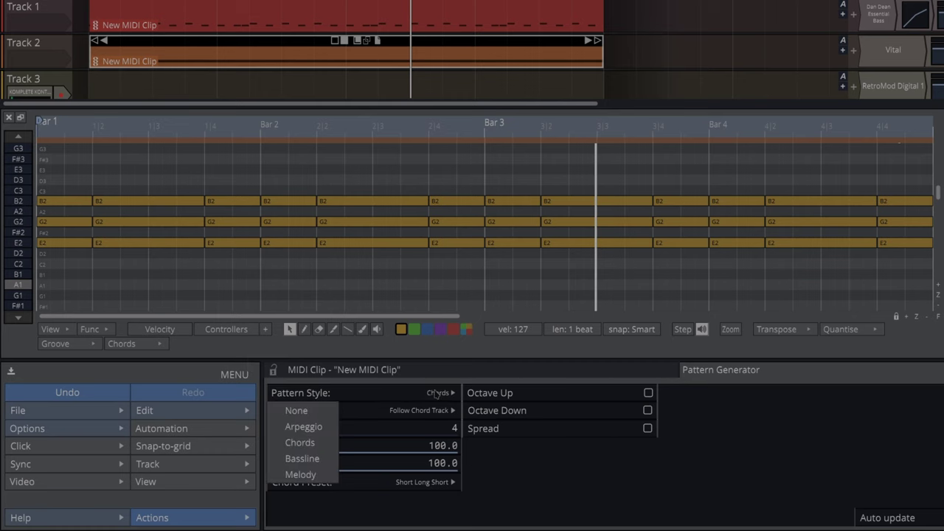
click(304, 427)
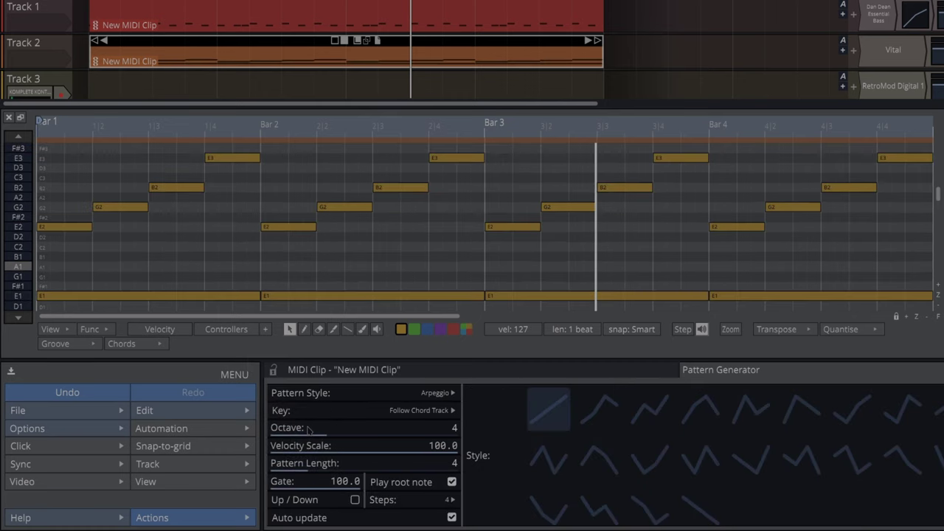
key(space)
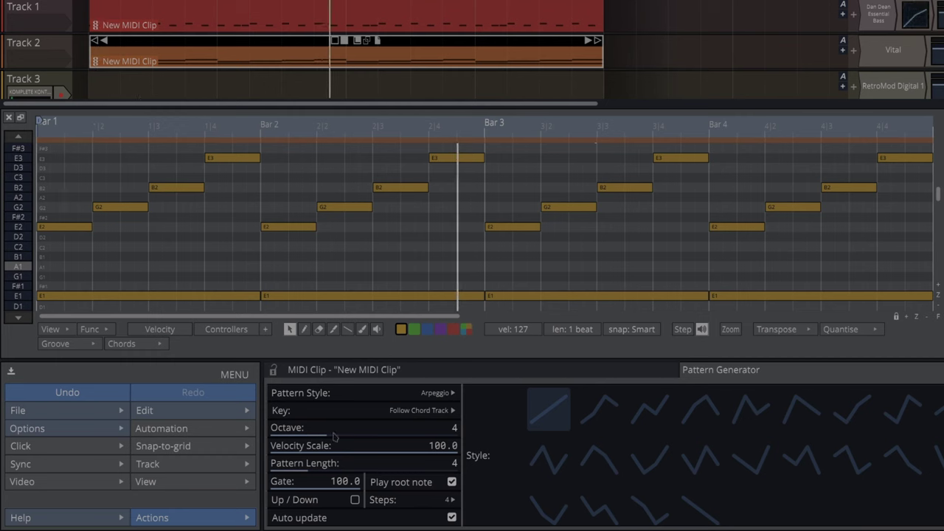
drag(330, 434, 339, 437)
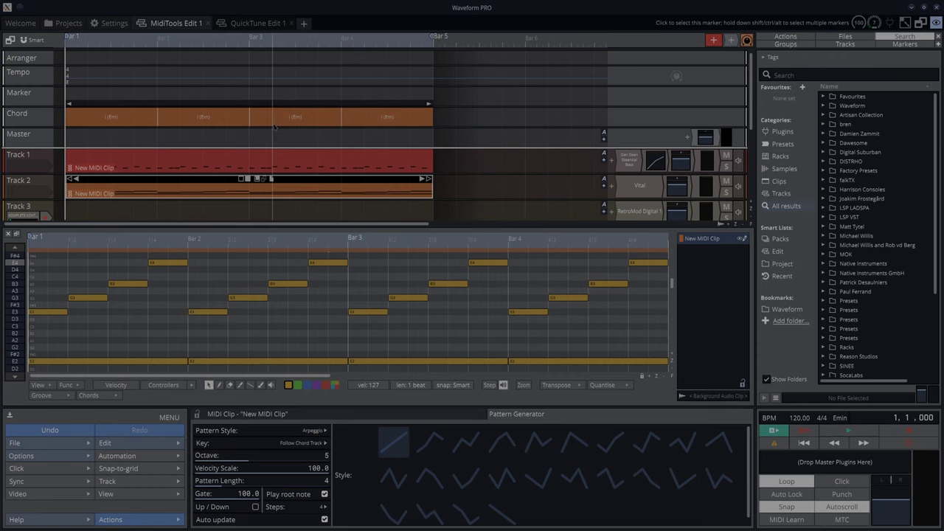
- Apply the Smoke preset progression (ii°, iv, v) to the clip on the chord track and play the result
click(263, 109)
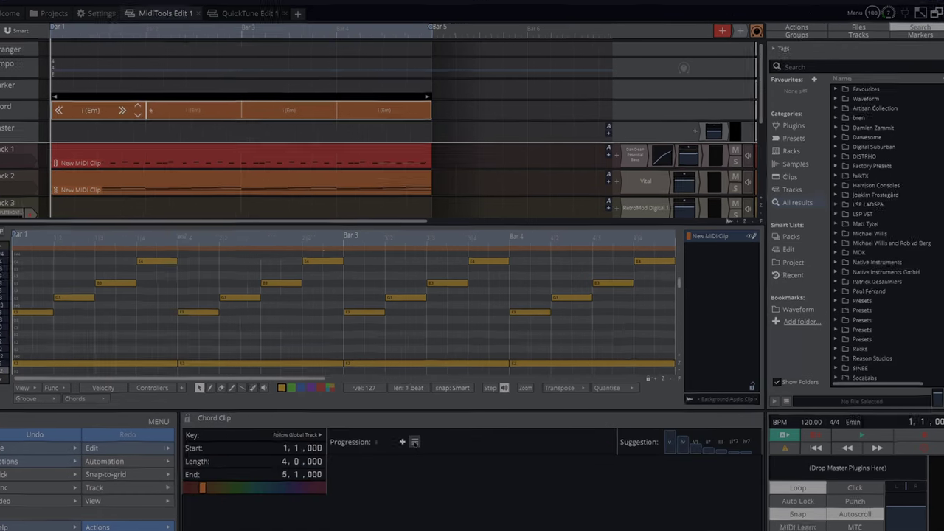
click(416, 437)
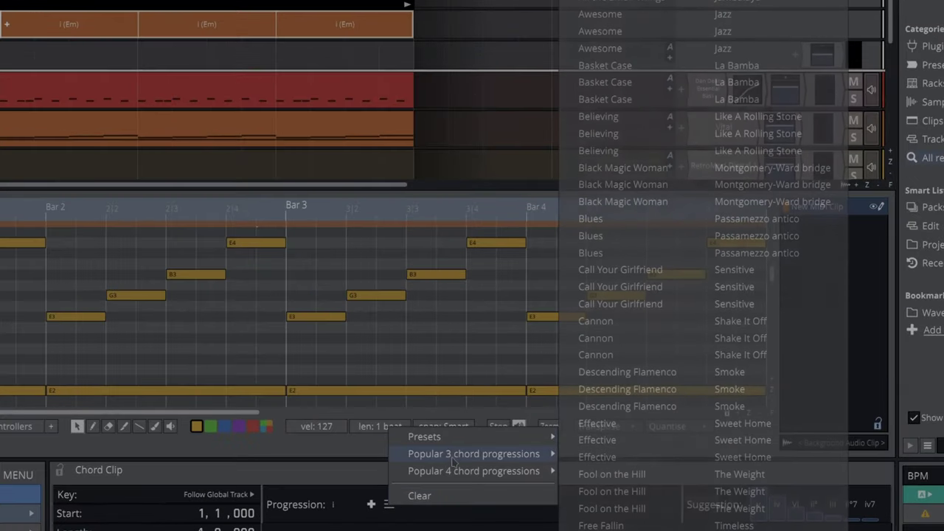
mouse_move(457, 472)
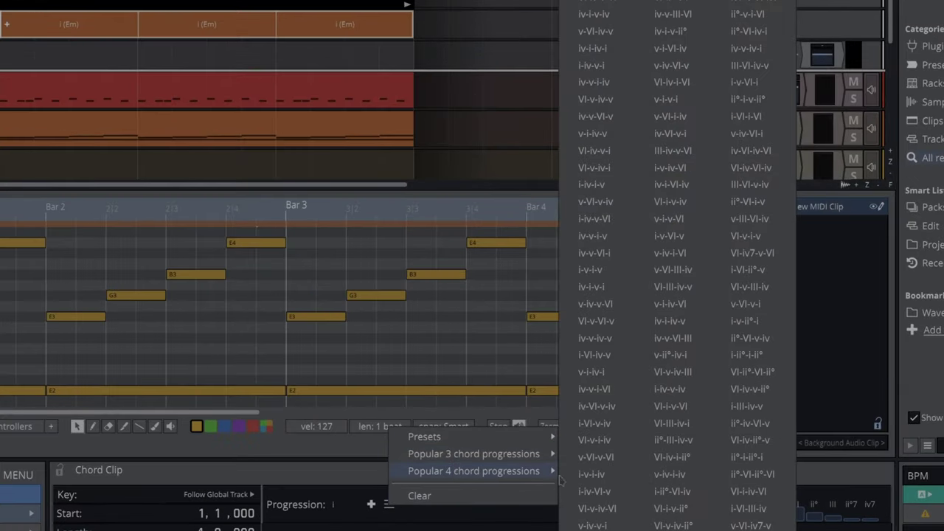
mouse_move(443, 442)
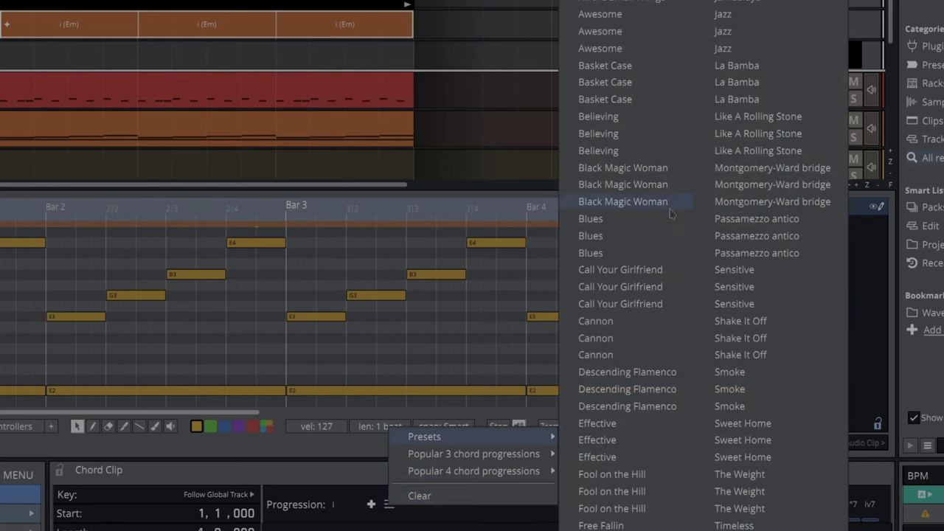
click(739, 373)
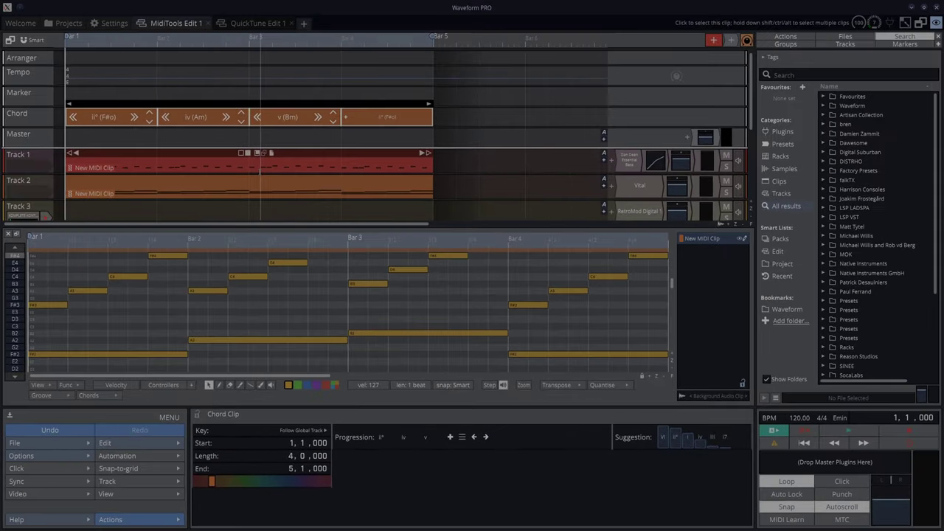
key(space)
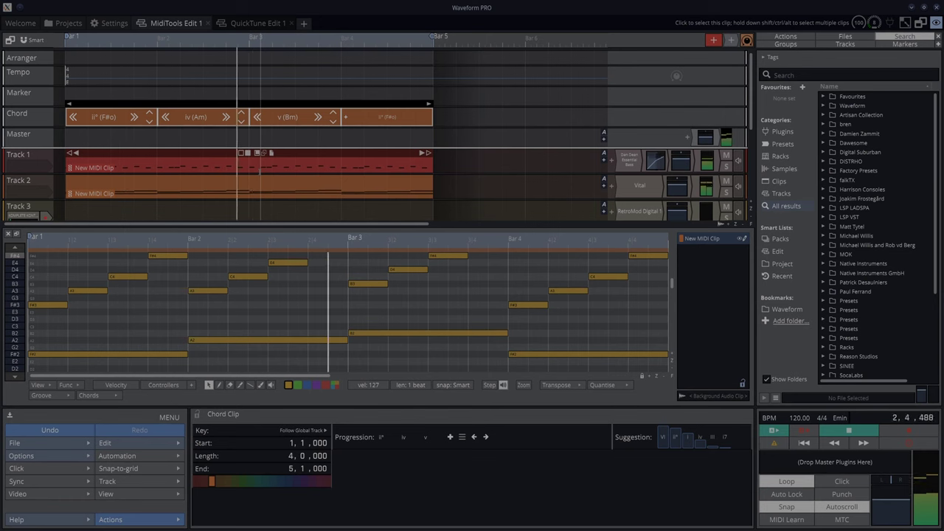
scroll(201, 327, up, 3)
scroll(201, 327, down, 5)
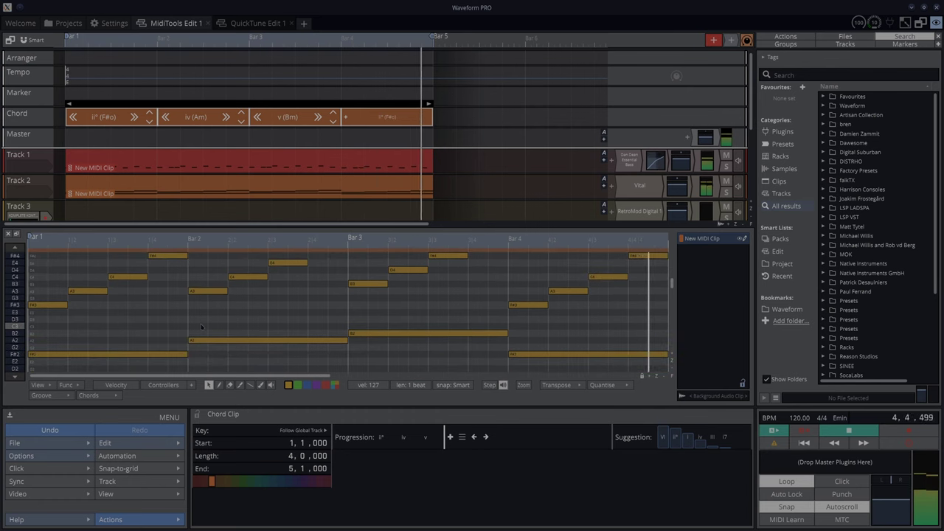
- Change the scale of the project's E key to Major
click(841, 418)
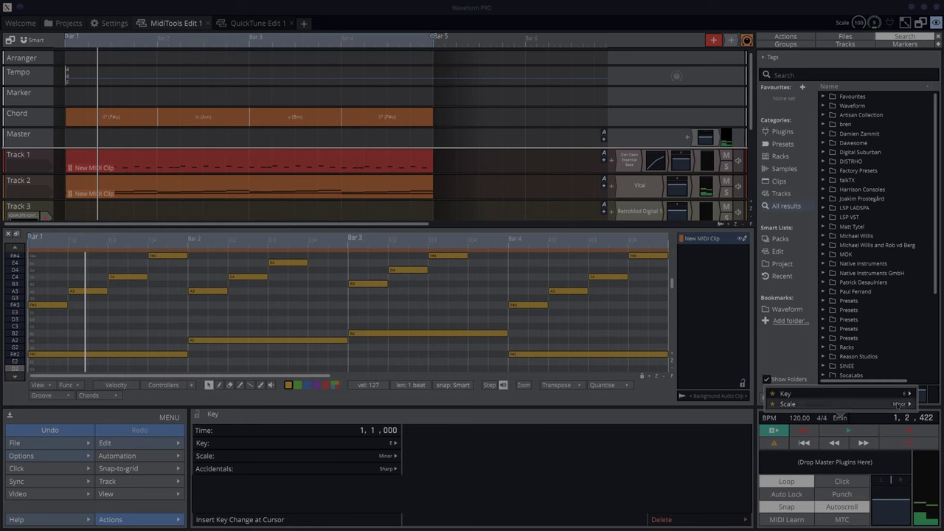
mouse_move(900, 405)
click(865, 281)
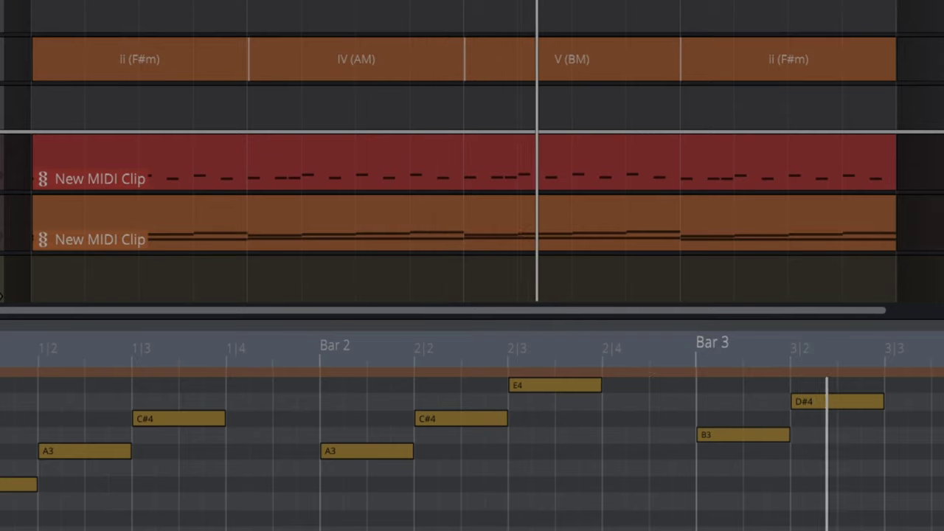
key(Escape)
- Set the arpeggio pattern of the Track 2 clip to 8 steps
click(126, 204)
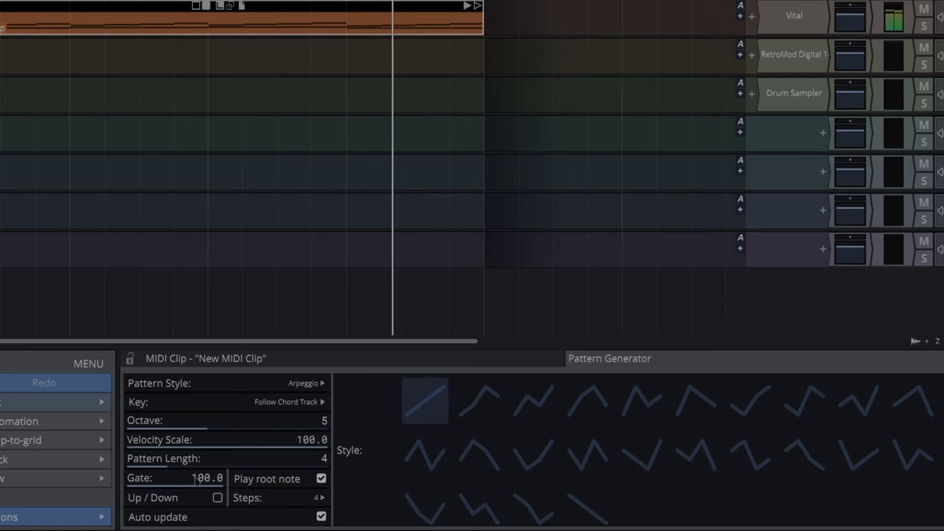
click(310, 498)
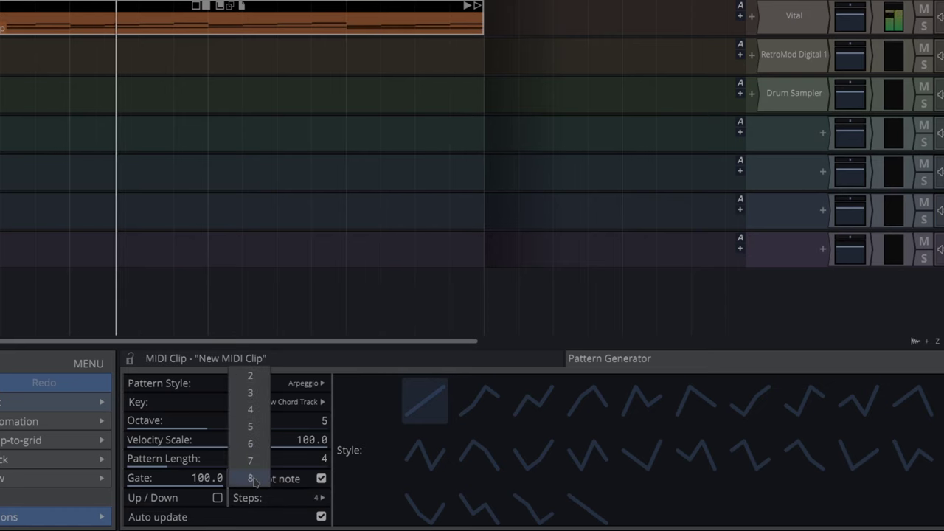
click(255, 480)
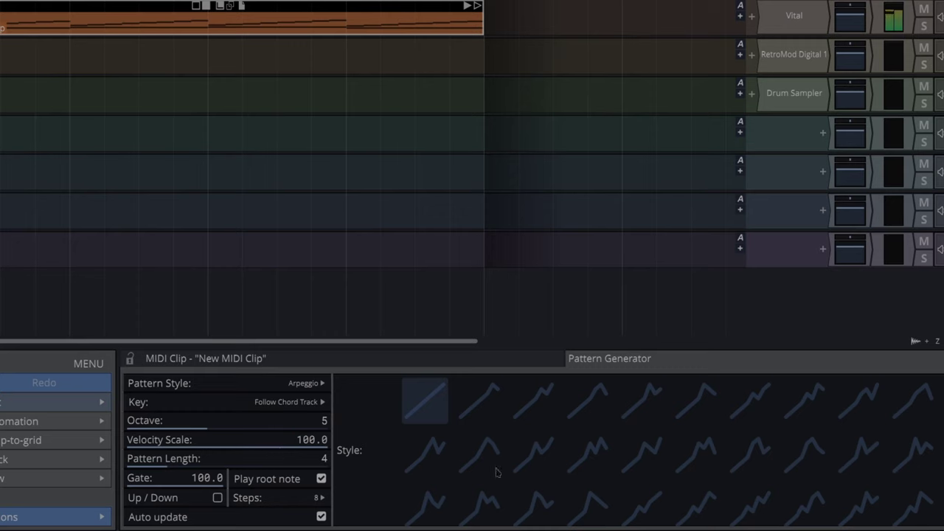
- Try several eight-step arpeggio styles, ending with the contour that climbs for five notes and descends for three
scroll(671, 502, down, 2)
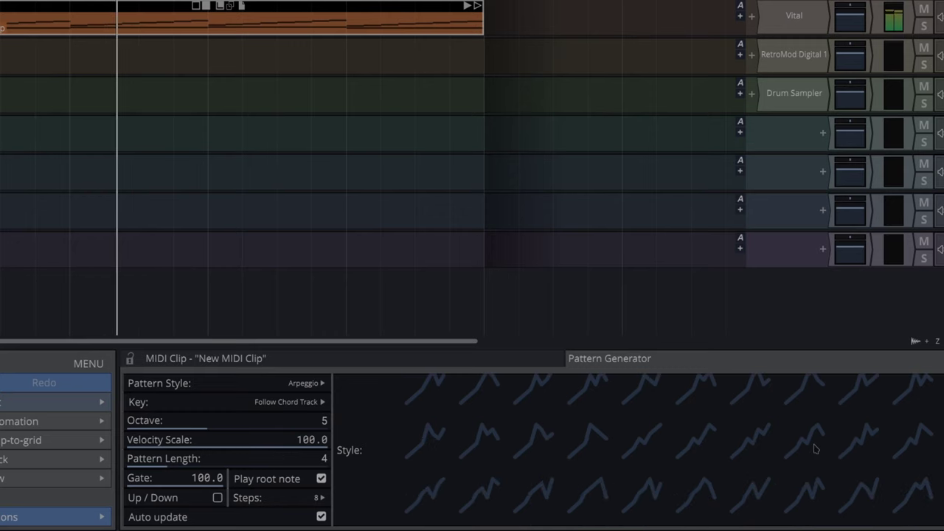
click(815, 449)
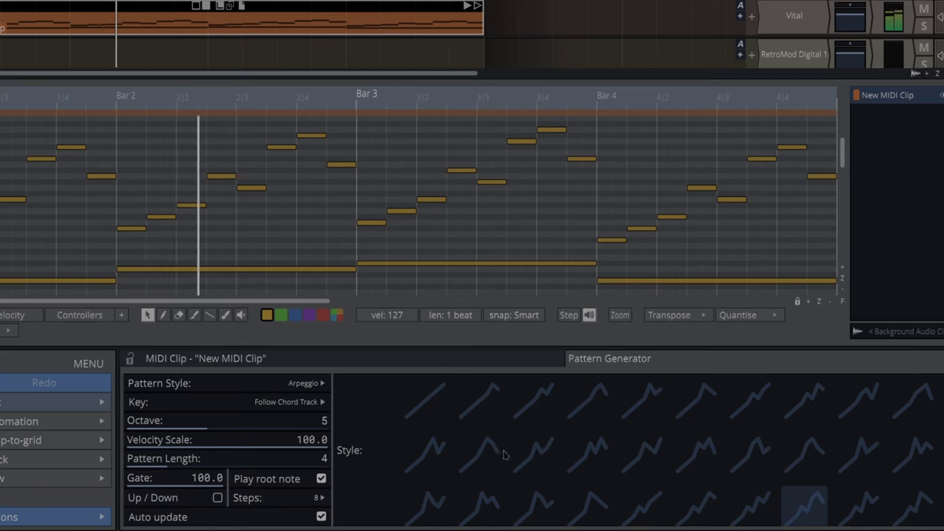
click(538, 460)
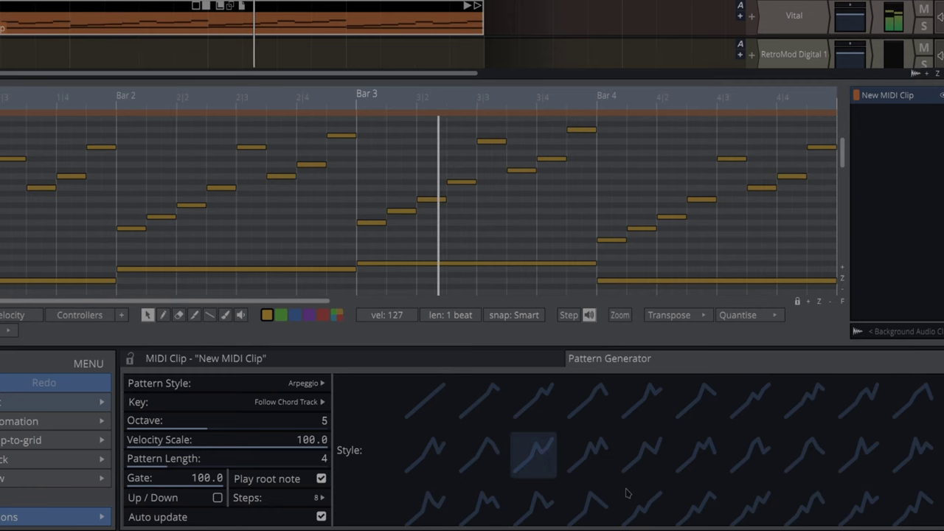
click(597, 507)
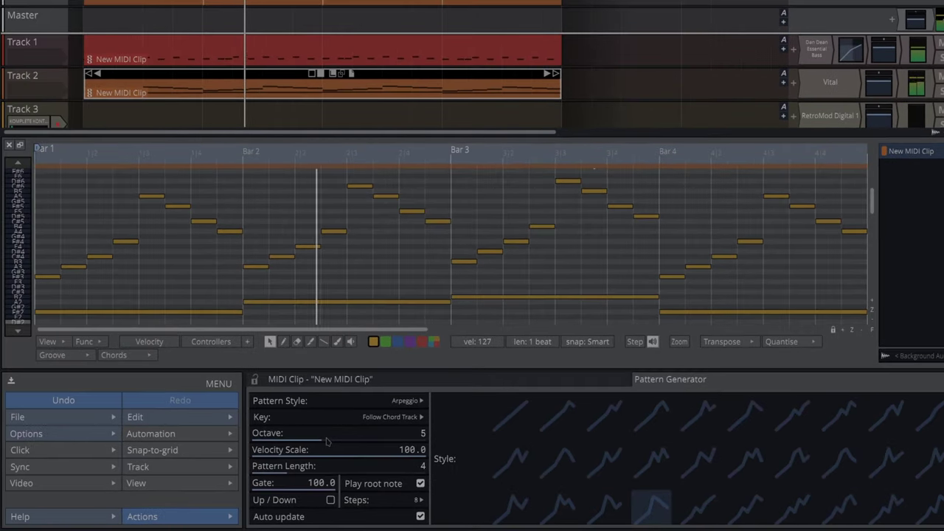
- Set the Track 2 arpeggio to a more jagged eight-step style that climbs unevenly, dips between two high peaks and ends low
scroll(647, 477, down, 6)
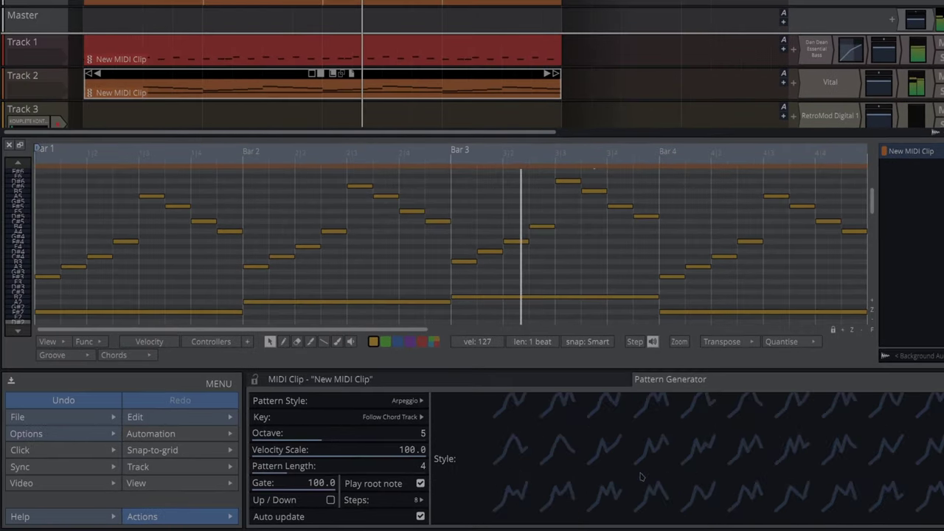
scroll(642, 476, down, 5)
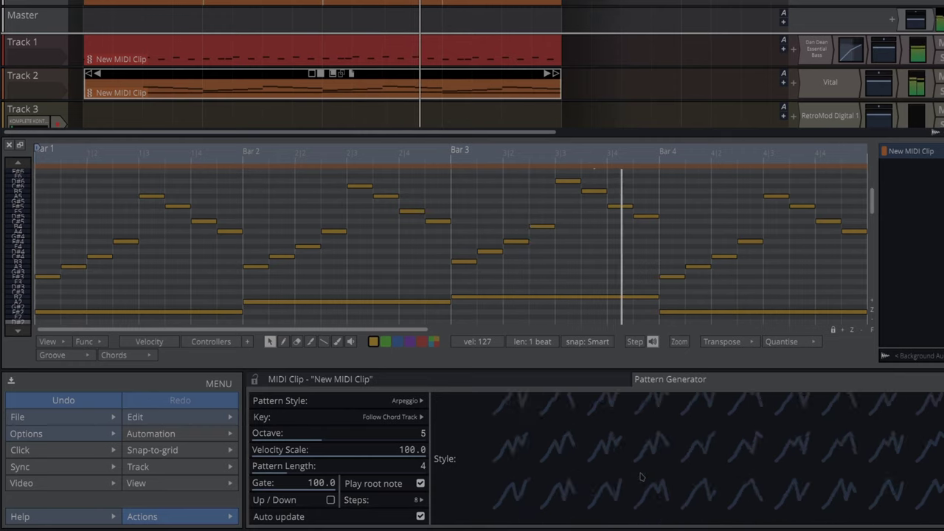
click(734, 475)
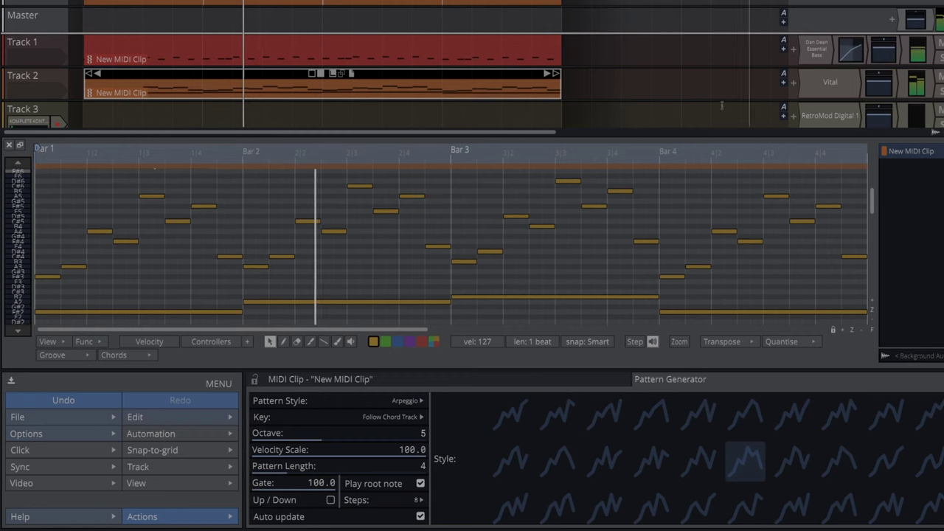
- Insert a new MIDI clip on Track 3 and set its pattern style to Chords
right_click(82, 114)
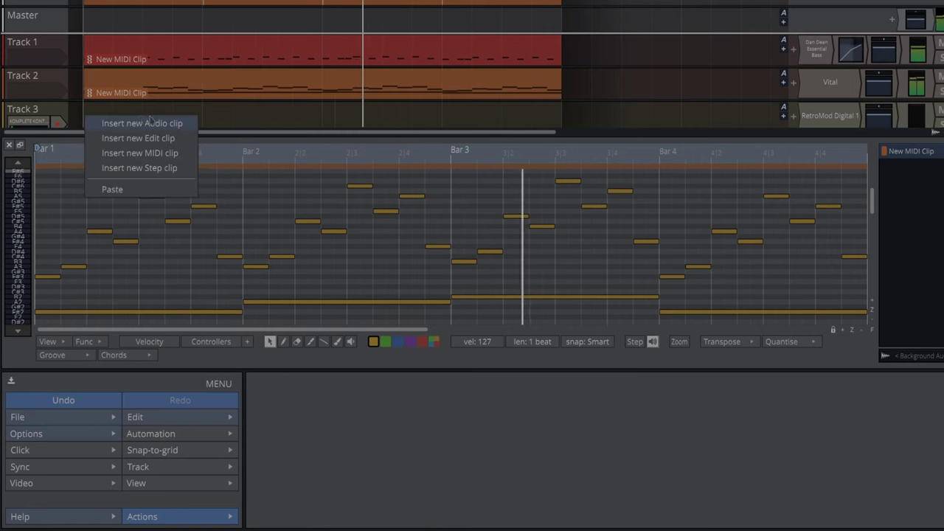
click(136, 156)
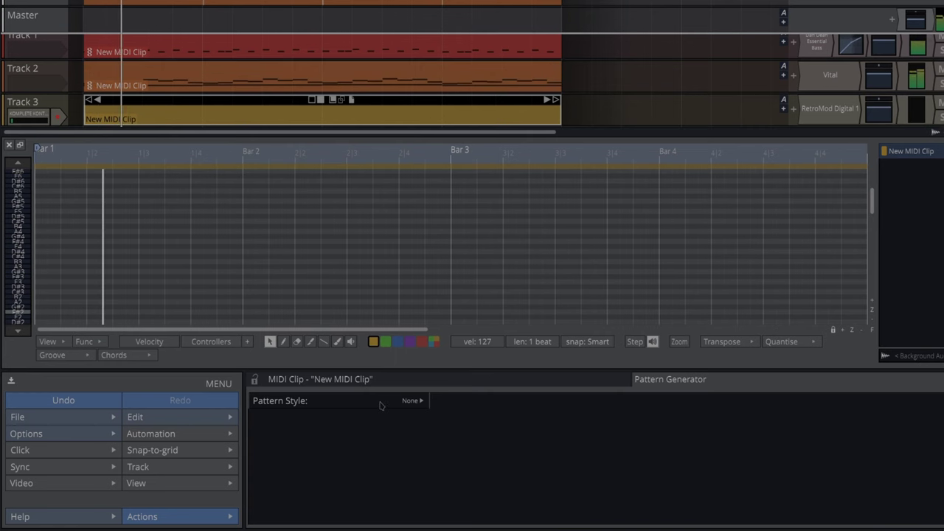
click(347, 402)
click(280, 447)
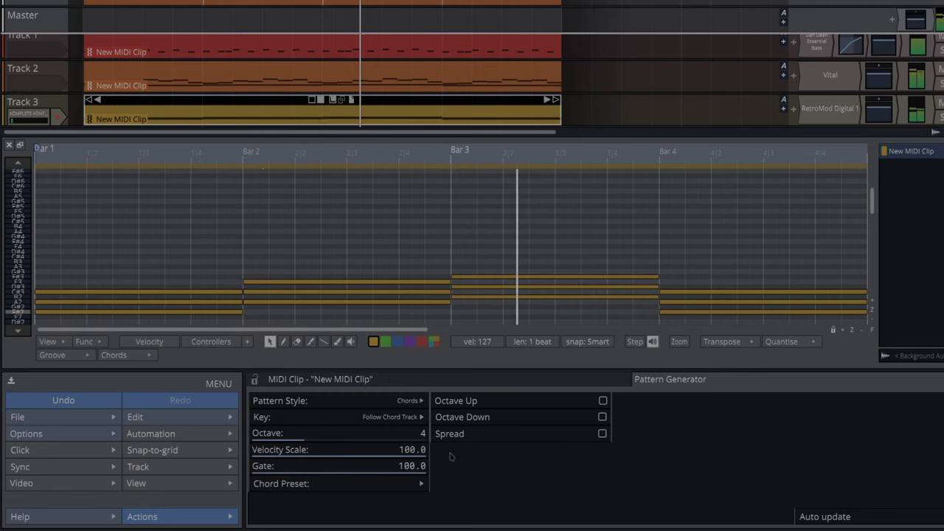
- Try the chord presets Vigor and EDM 2 on the Track 3 clip, settle on Bloop, and set its octave to 6
click(410, 484)
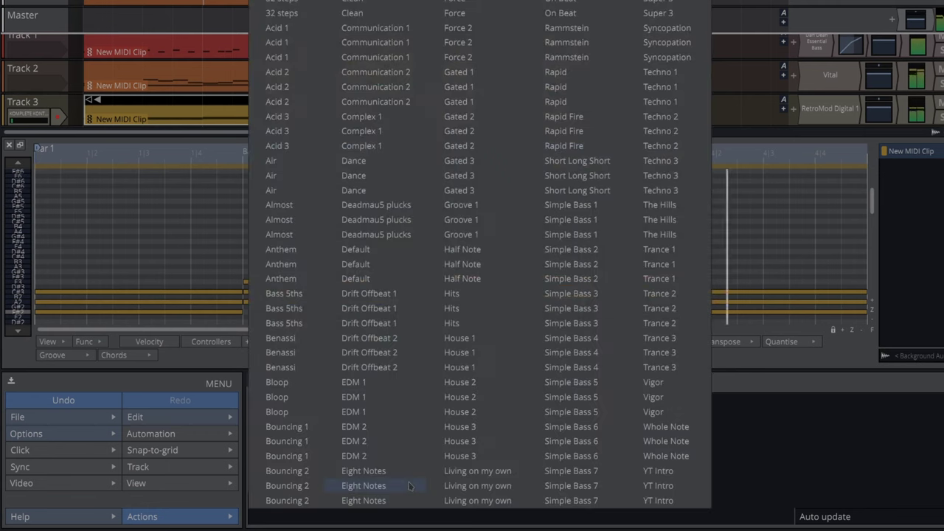
click(654, 398)
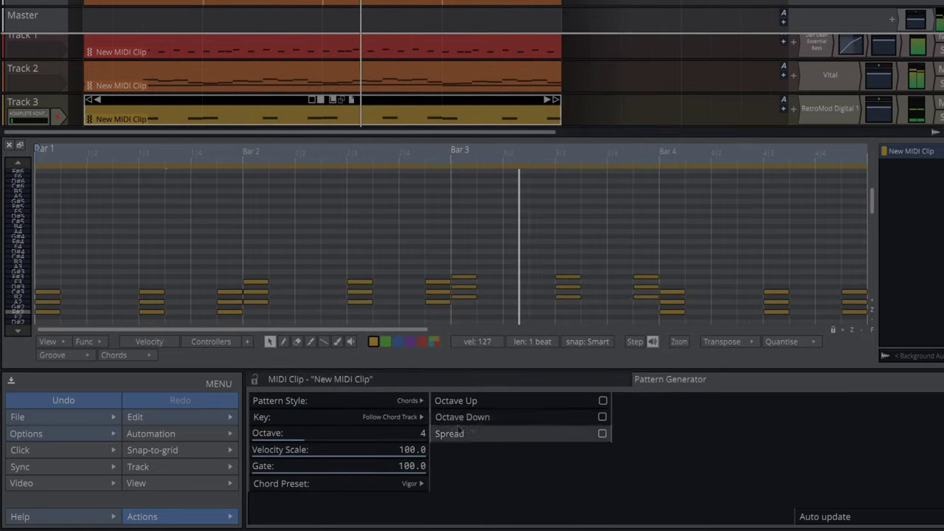
click(411, 485)
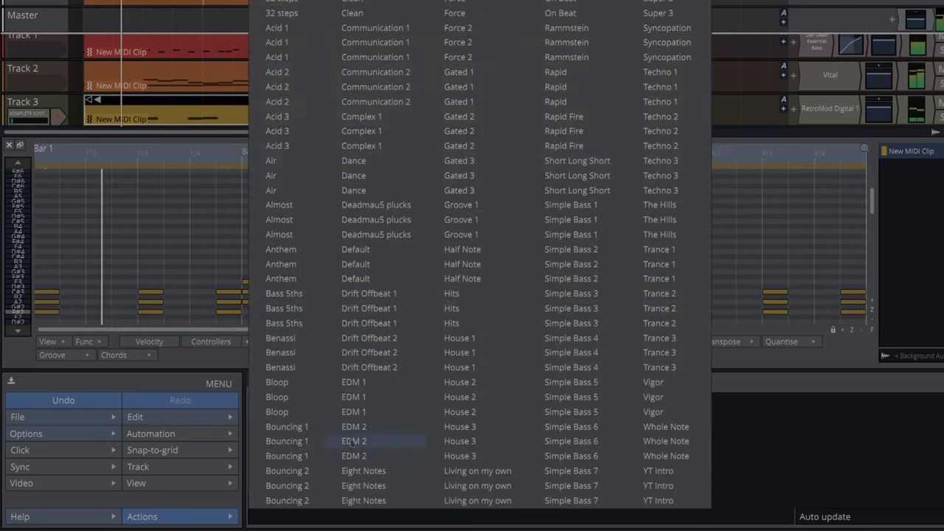
click(351, 442)
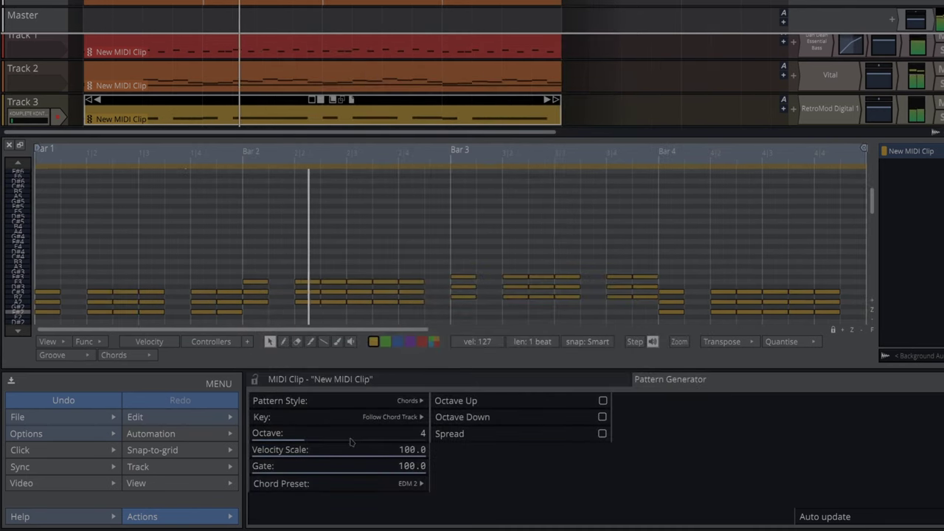
click(406, 484)
click(278, 381)
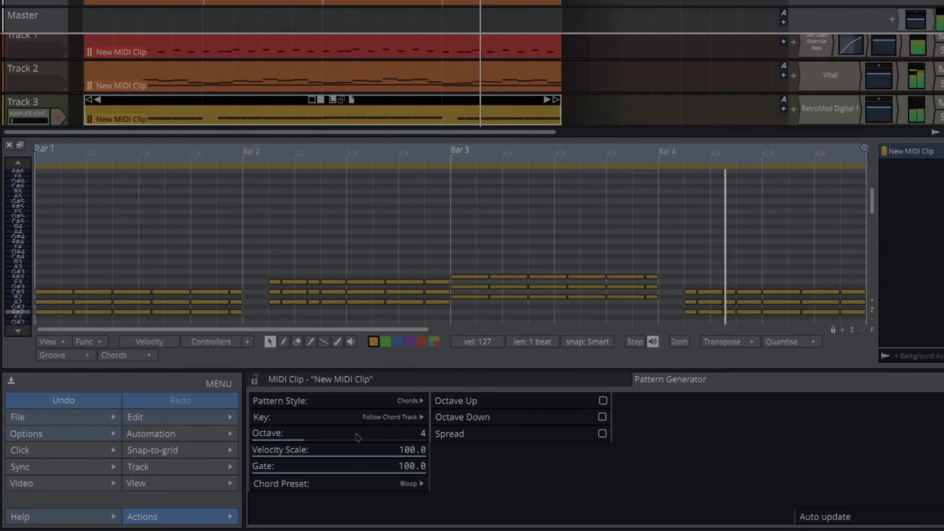
drag(307, 442, 332, 444)
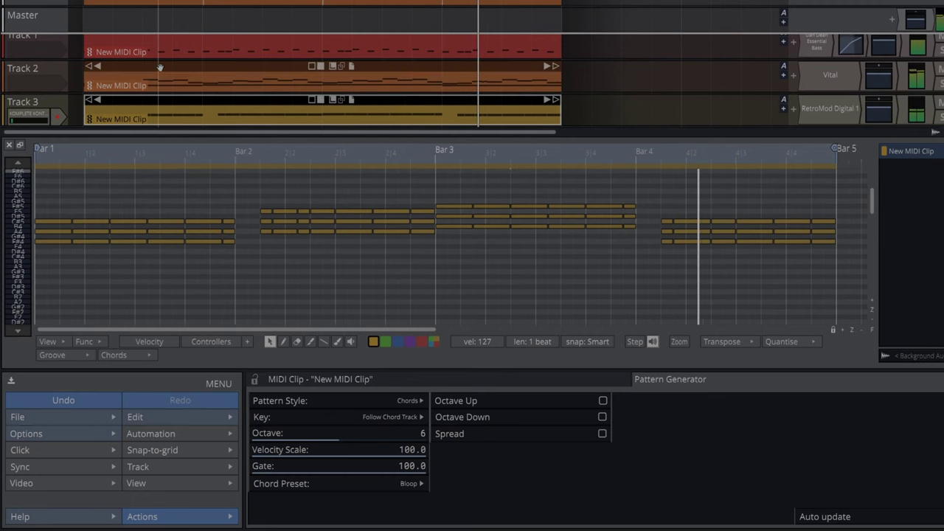
- Set the Track 2 arpeggio to octave 4 with its root note turned off, and close the MIDI editor
click(160, 67)
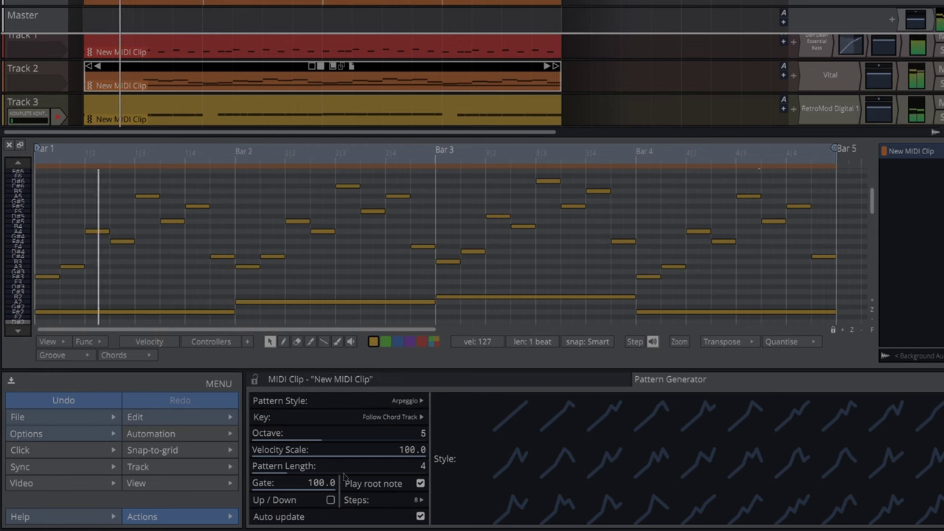
click(310, 441)
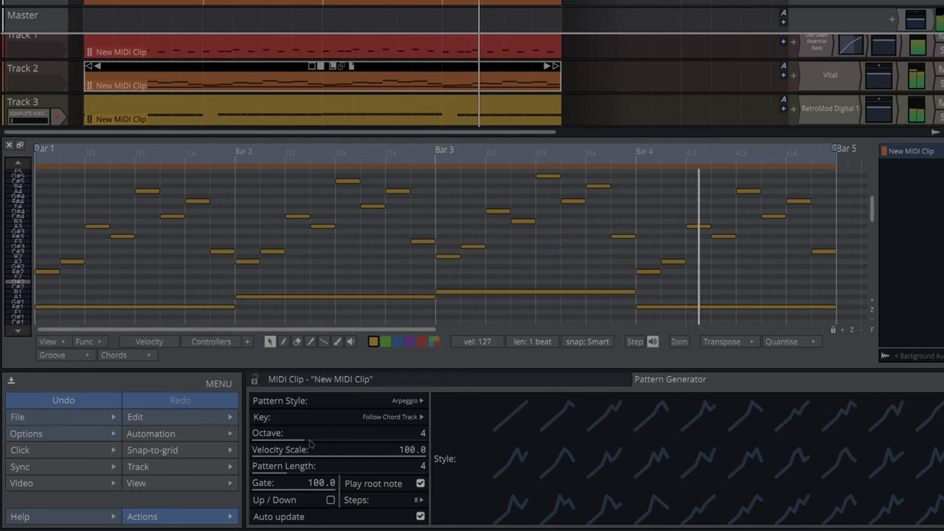
click(421, 483)
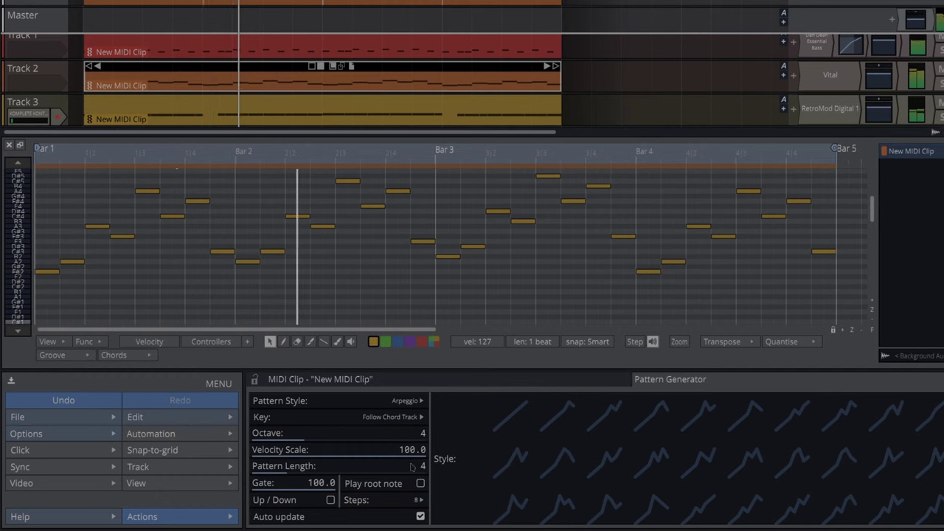
click(420, 483)
click(420, 483)
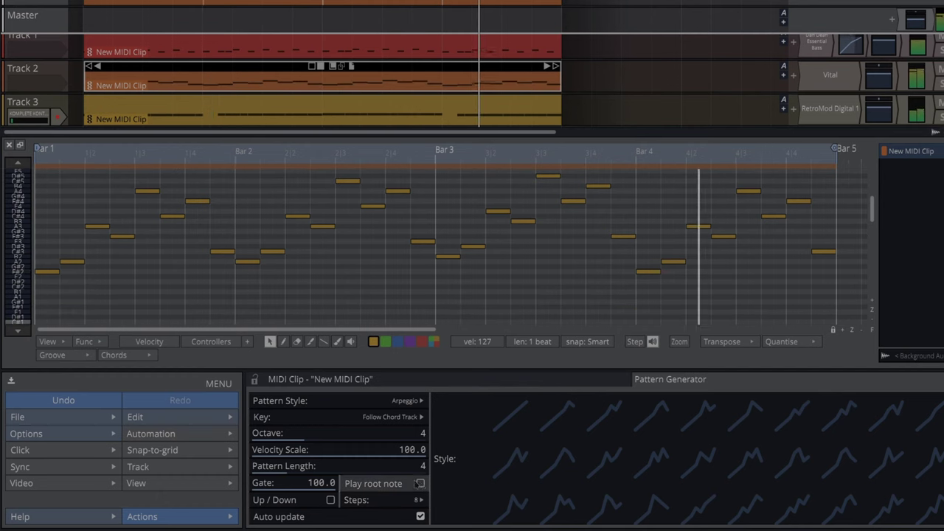
click(156, 100)
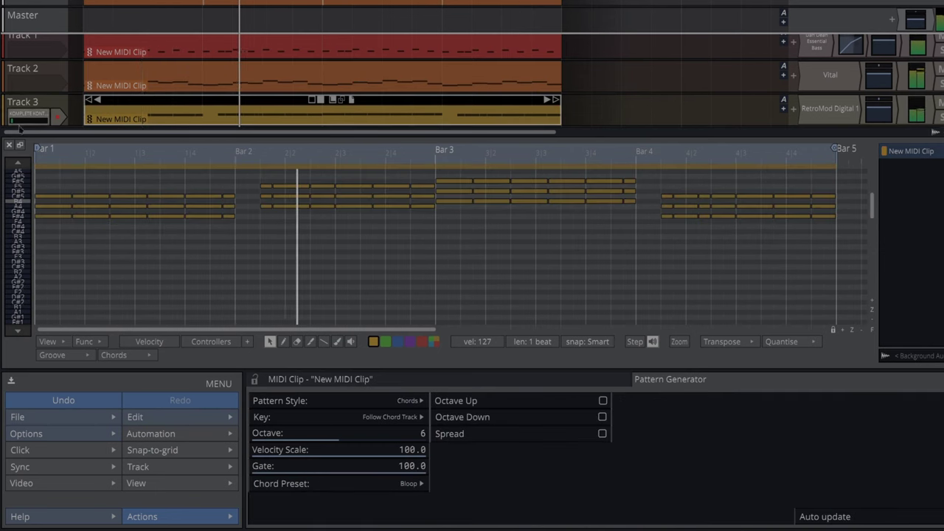
click(9, 145)
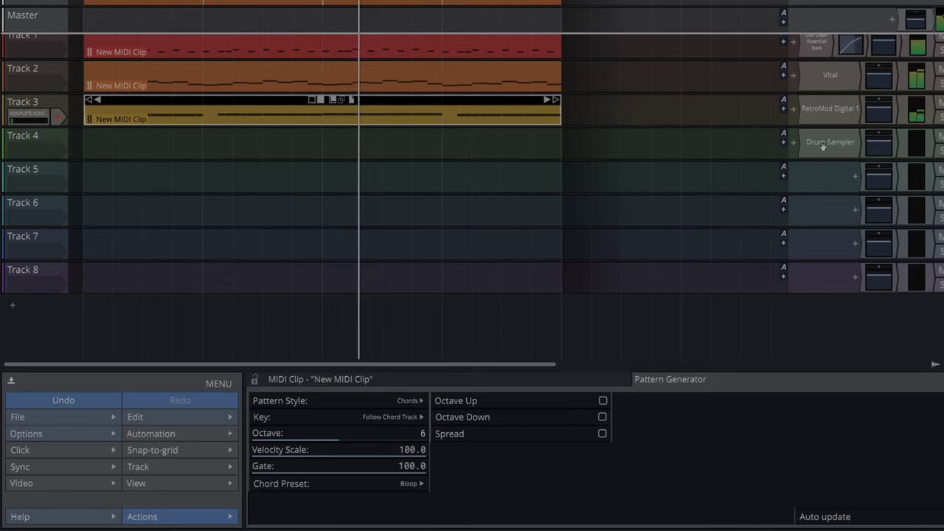
click(81, 145)
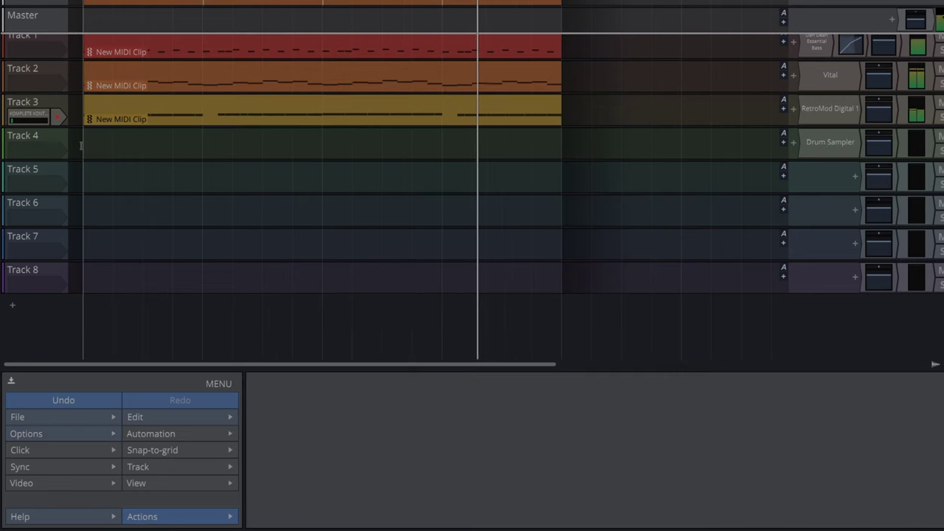
right_click(81, 145)
click(99, 182)
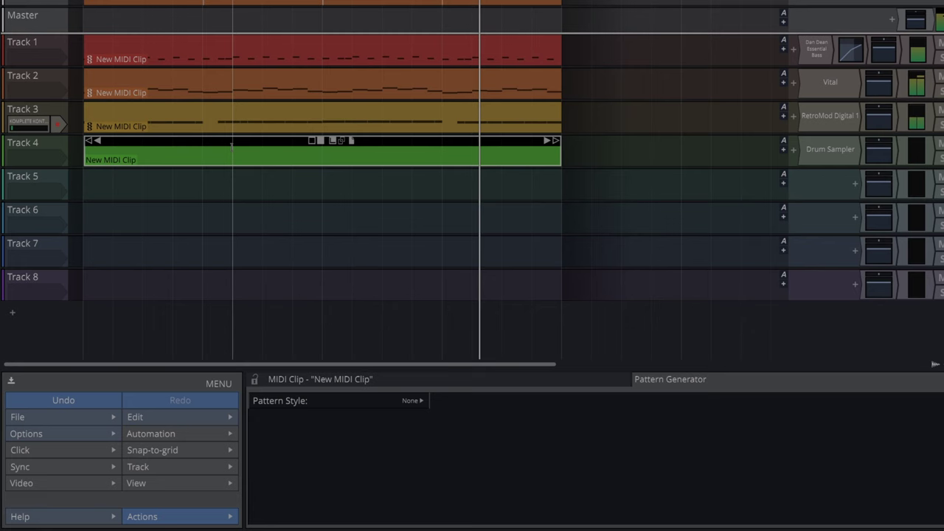
key(Delete)
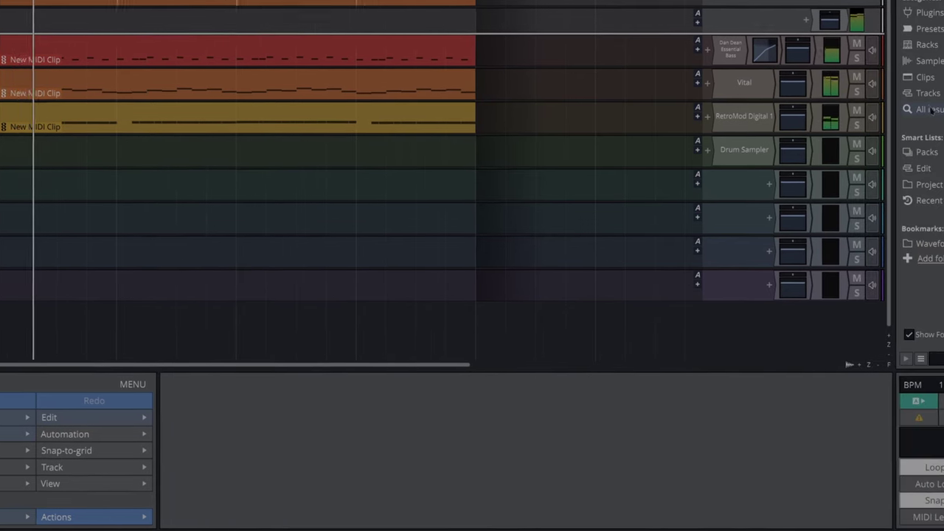
- Place the Disco #1 step clip from the clip library at the start of Track 4 and extend it to the end of the clips above
click(730, 79)
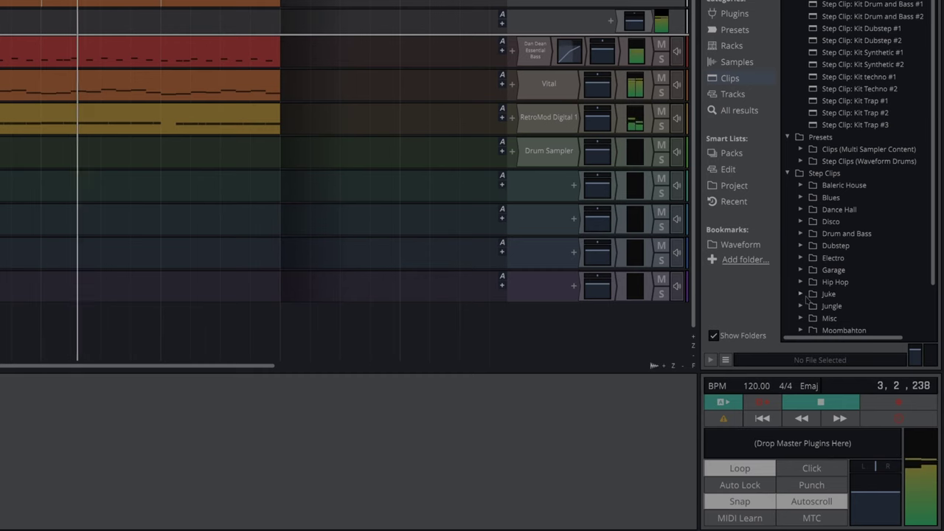
scroll(809, 318, down, 2)
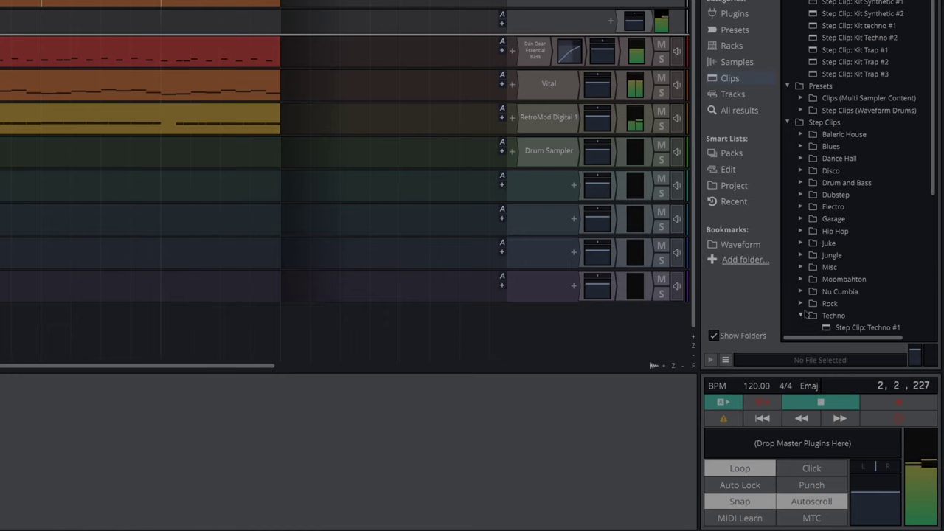
click(802, 315)
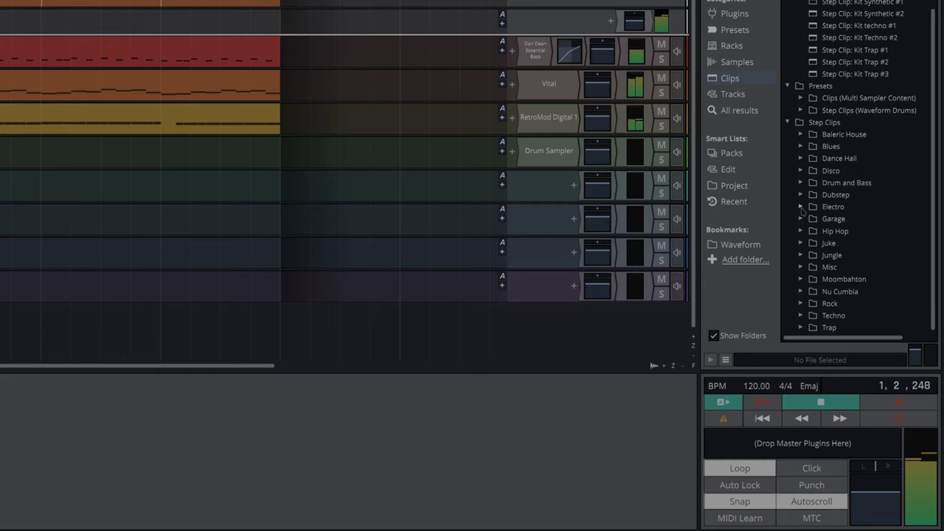
click(801, 170)
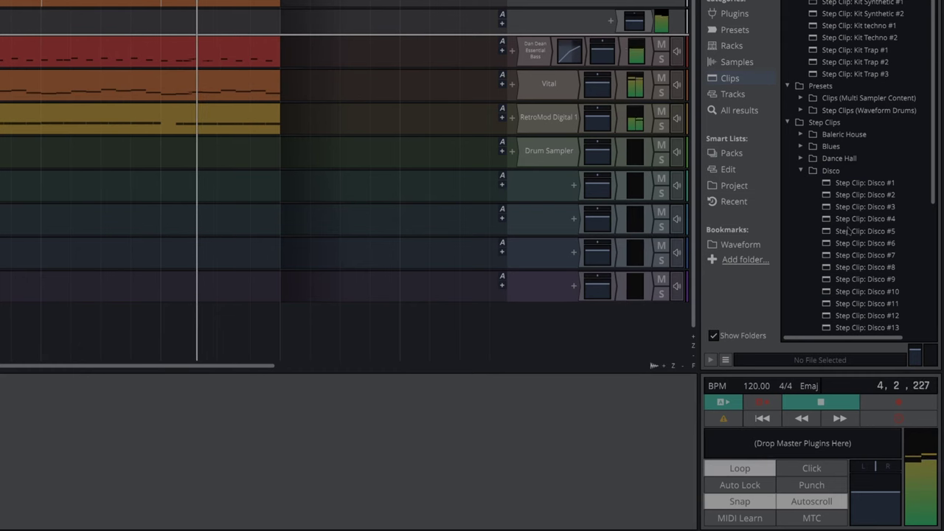
drag(842, 188, 86, 158)
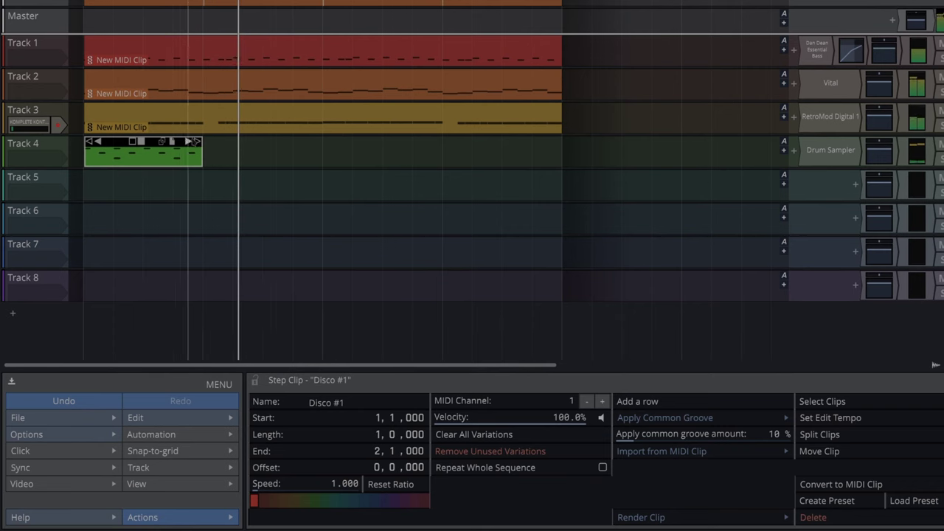
drag(200, 152, 563, 153)
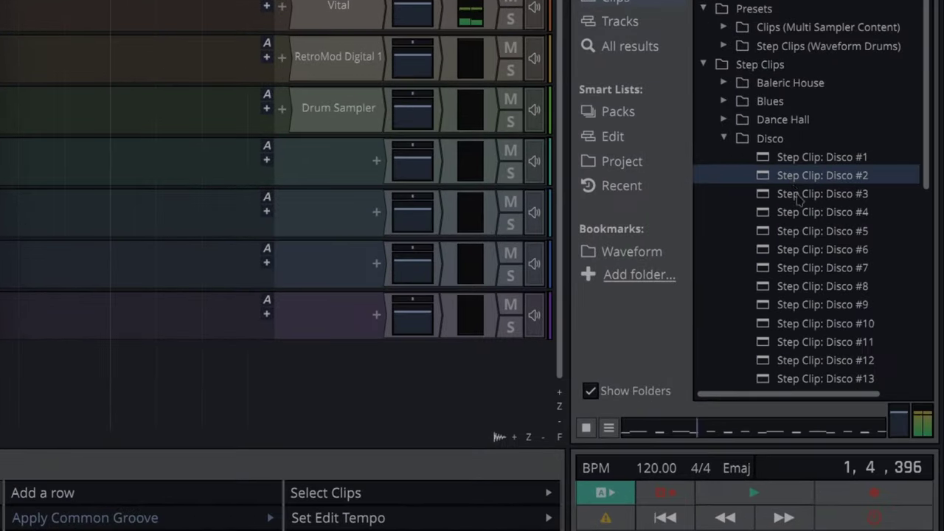
- Preview step clips from the Disco, Drum and Bass, Balearic House and Hip Hop folders of the clip library
click(798, 195)
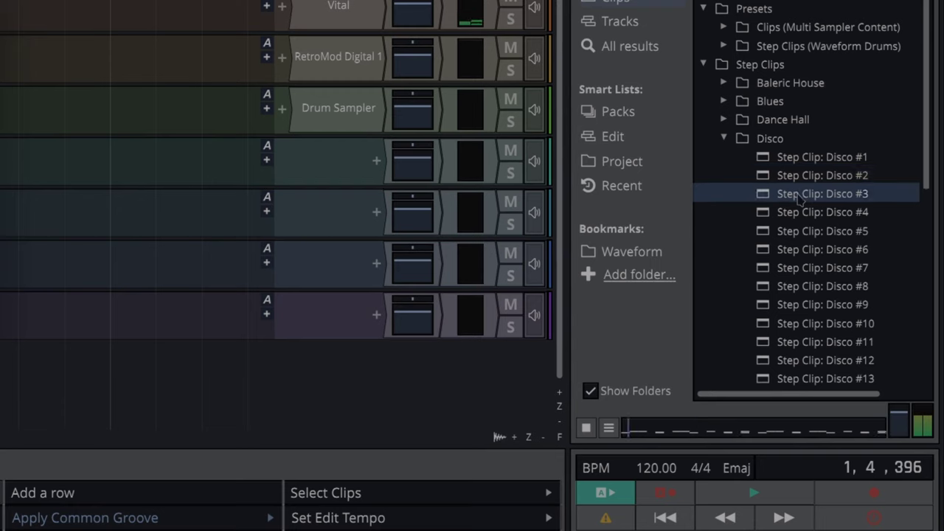
click(725, 138)
click(725, 157)
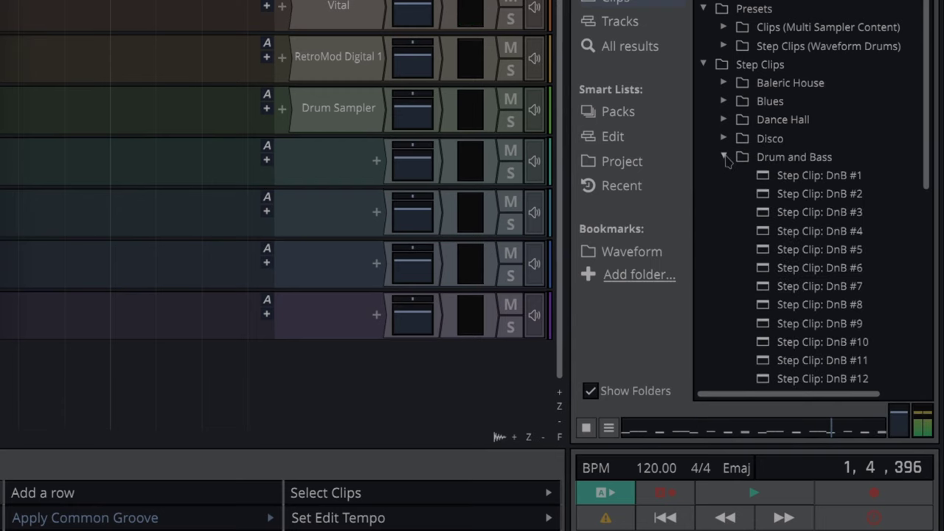
click(793, 181)
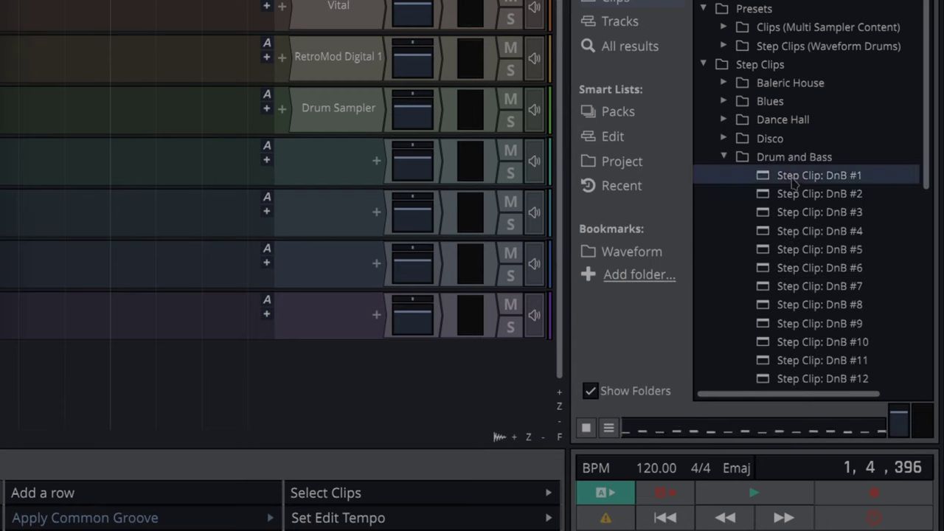
click(797, 233)
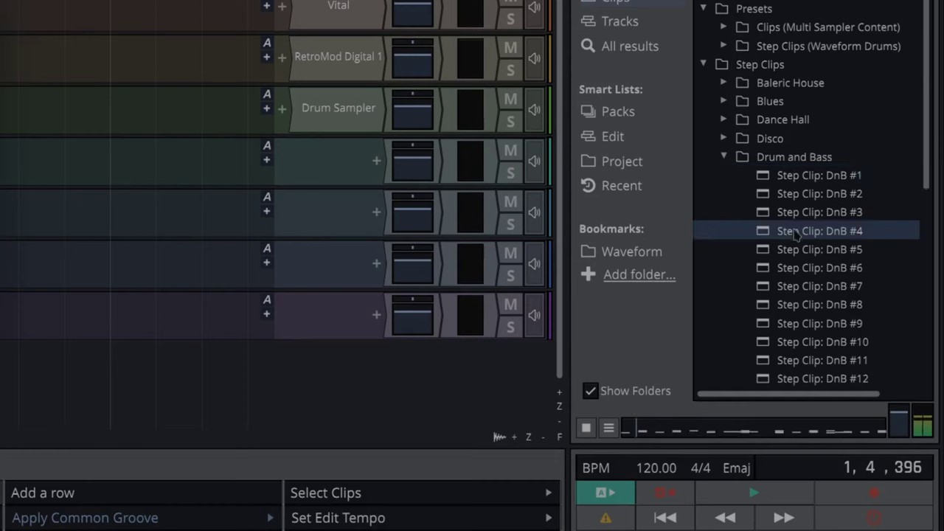
click(725, 157)
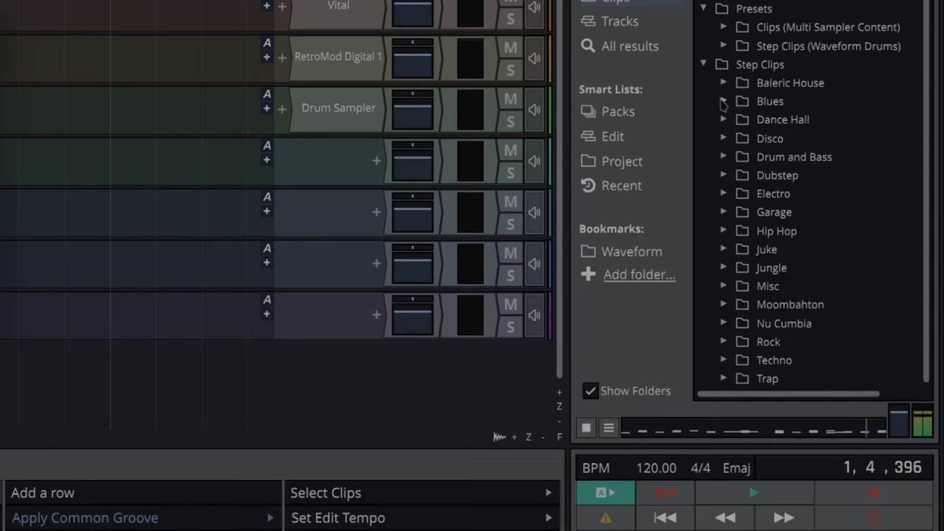
click(723, 83)
click(792, 103)
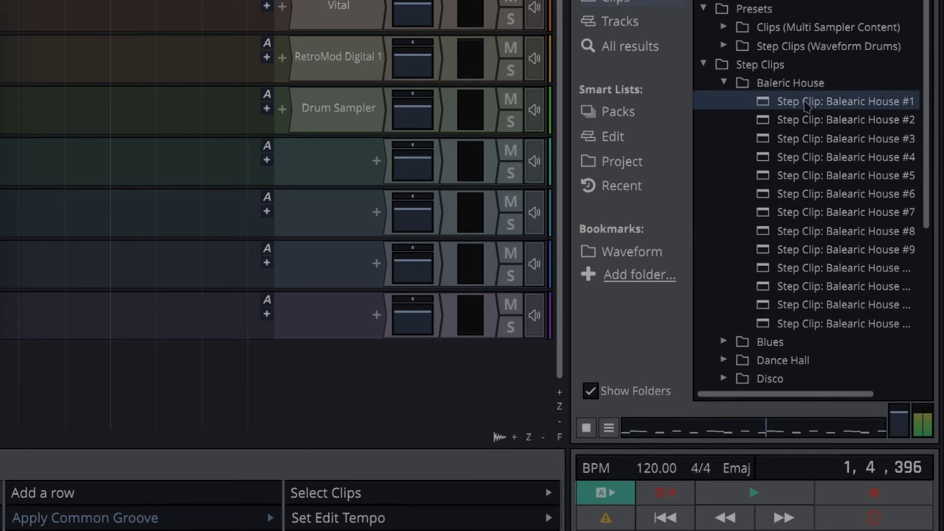
click(724, 83)
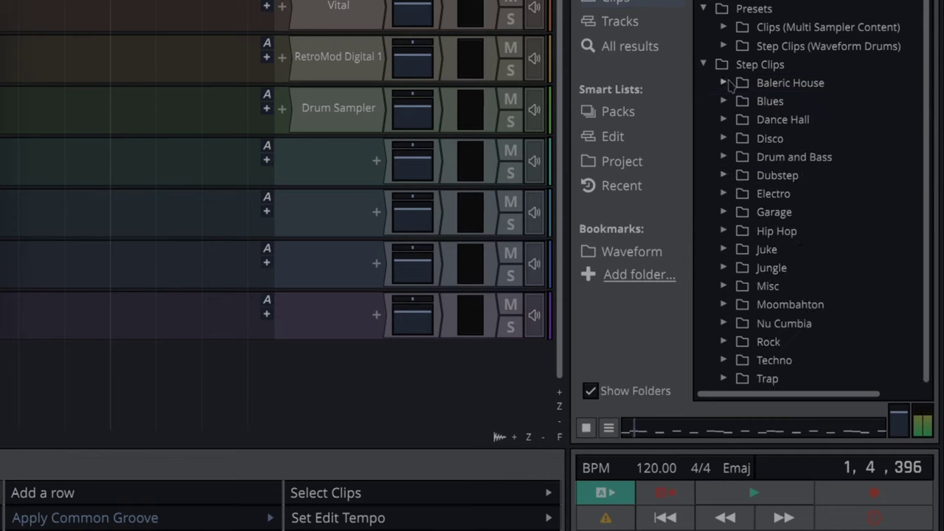
click(724, 231)
click(783, 251)
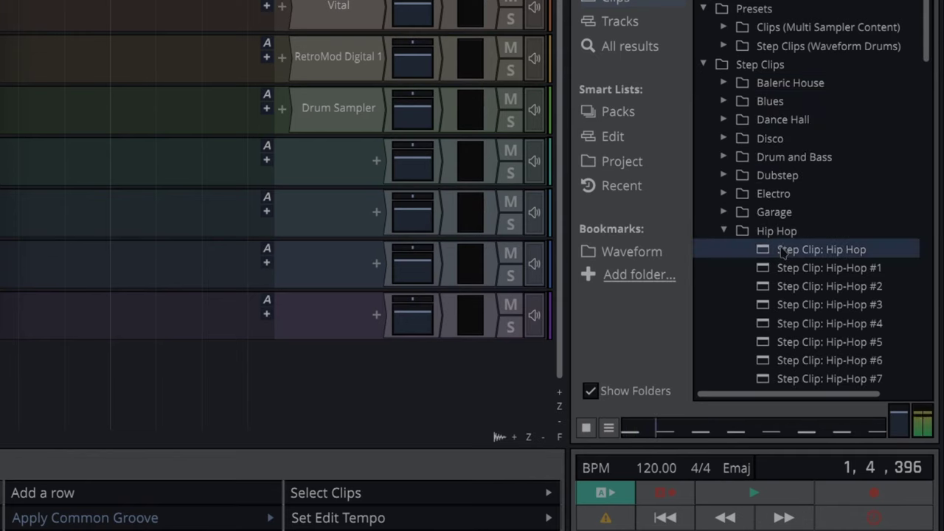
- Preview the step clips Hip-Hop #1 and Hip-Hop #2, and collapse the Step Clips folder in the clip library
click(789, 270)
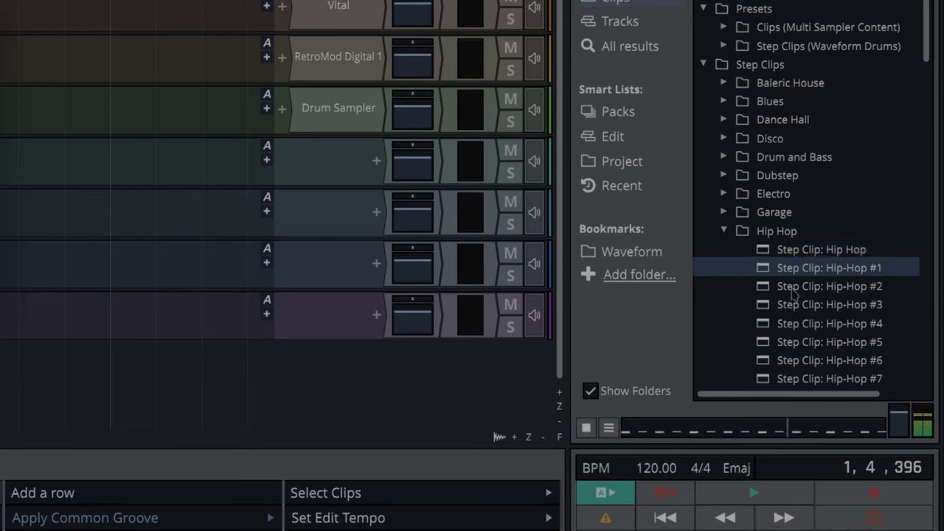
click(793, 289)
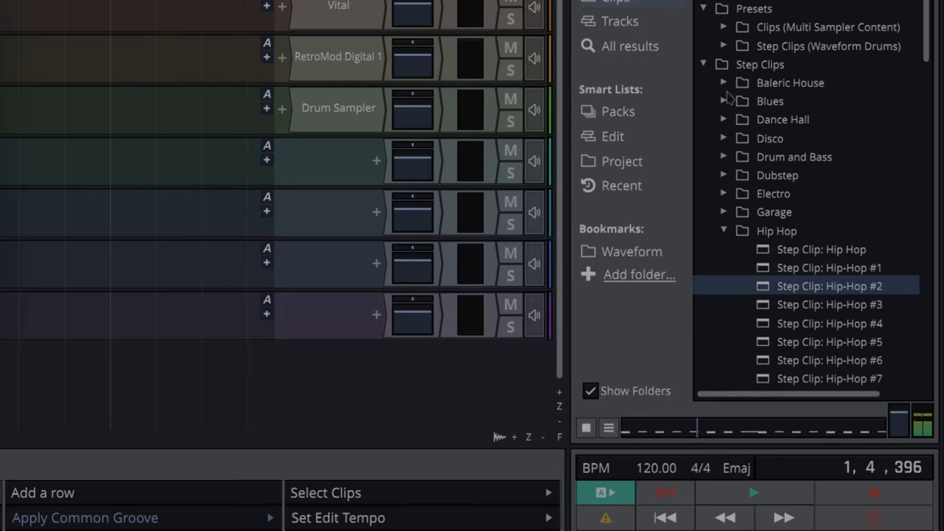
click(704, 65)
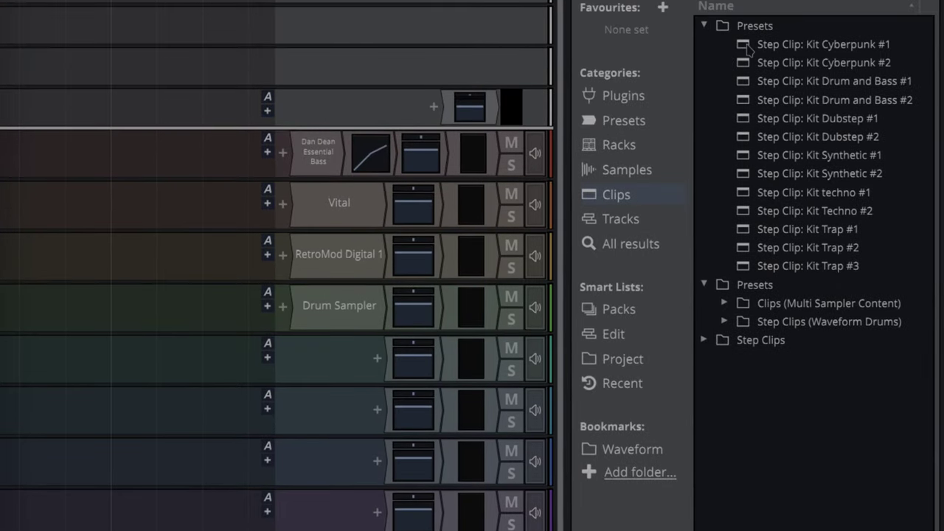
- Preview the Cyberpunk, Dubstep and Synthetic #1 kit step clips in the first Presets folder
click(748, 46)
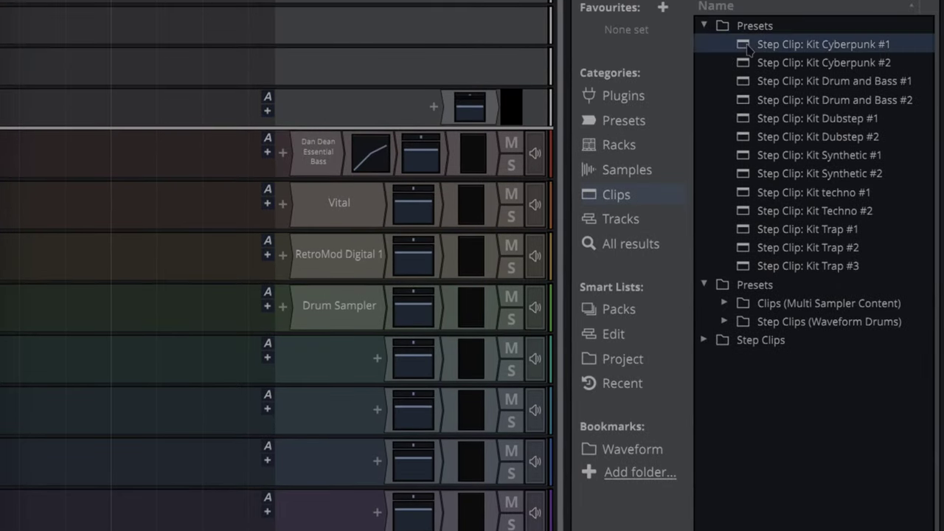
click(787, 65)
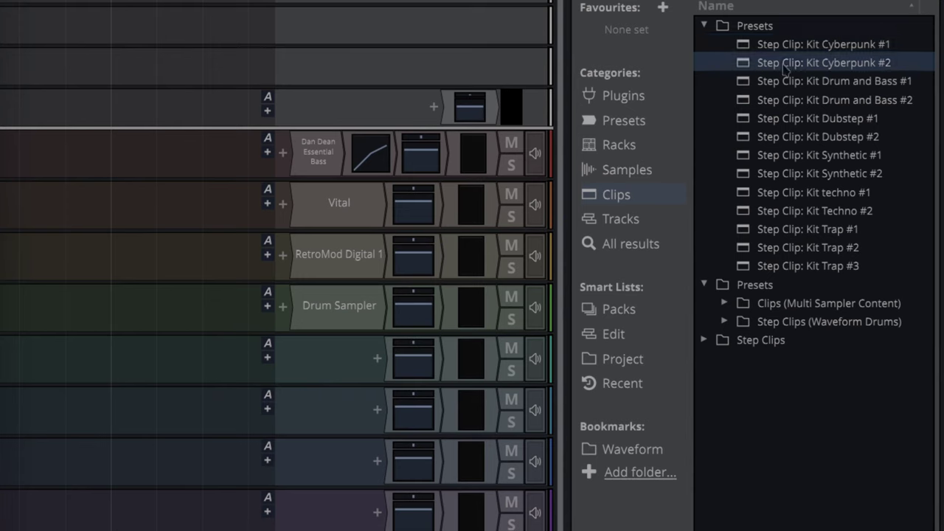
click(792, 119)
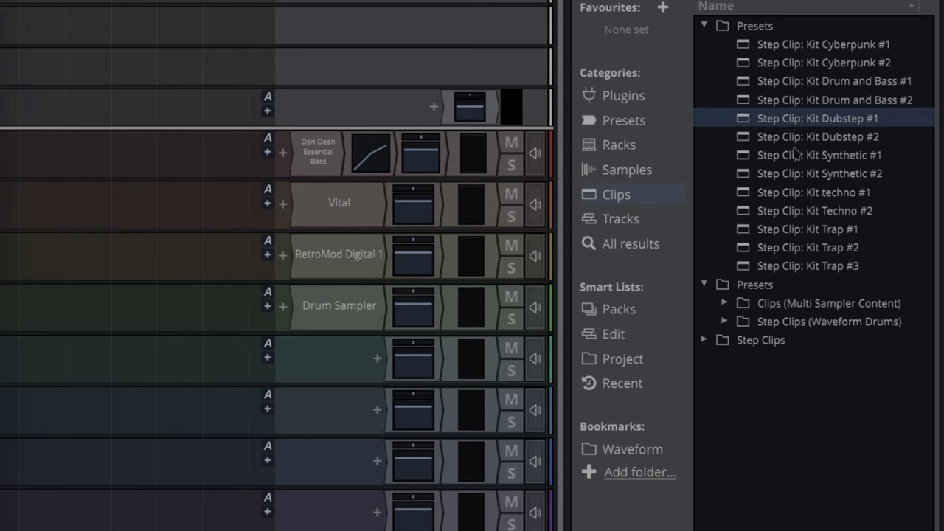
click(795, 139)
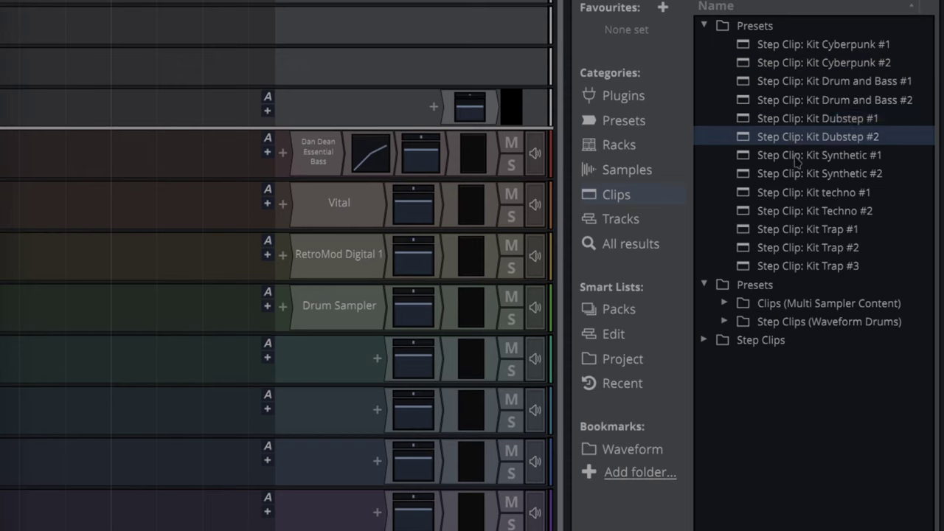
click(797, 158)
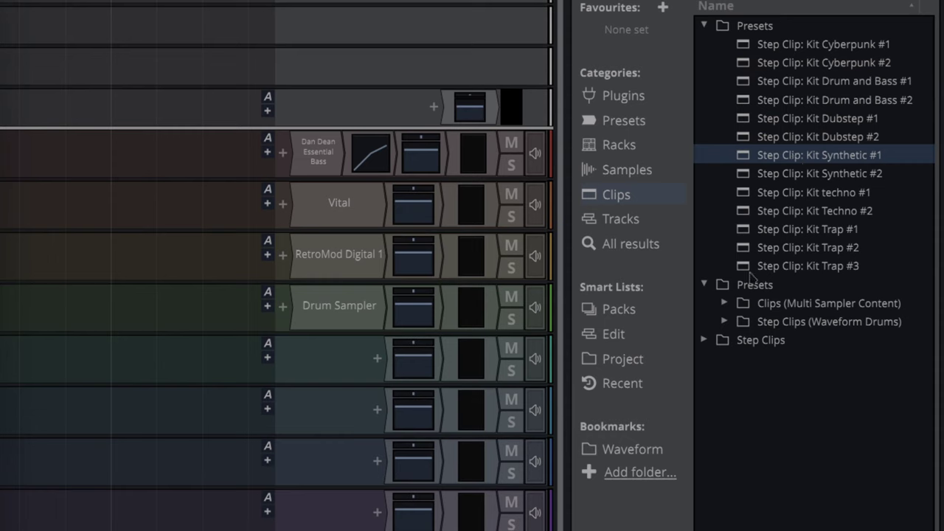
- Preview the Acoustic, Emulation, Metal #1 and Underground kit clips in Step Clips Drum Acoustic, and expand the Step Clips Drum Electronic folder
click(725, 322)
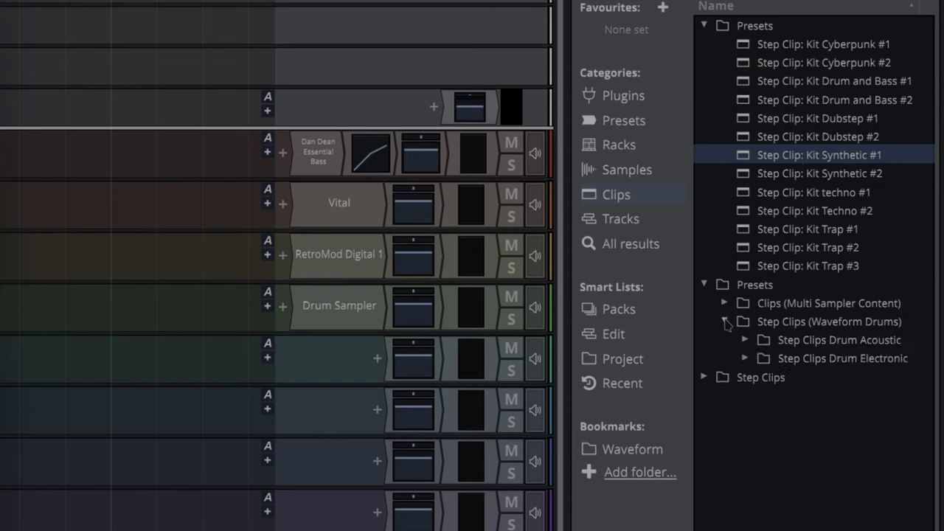
click(746, 340)
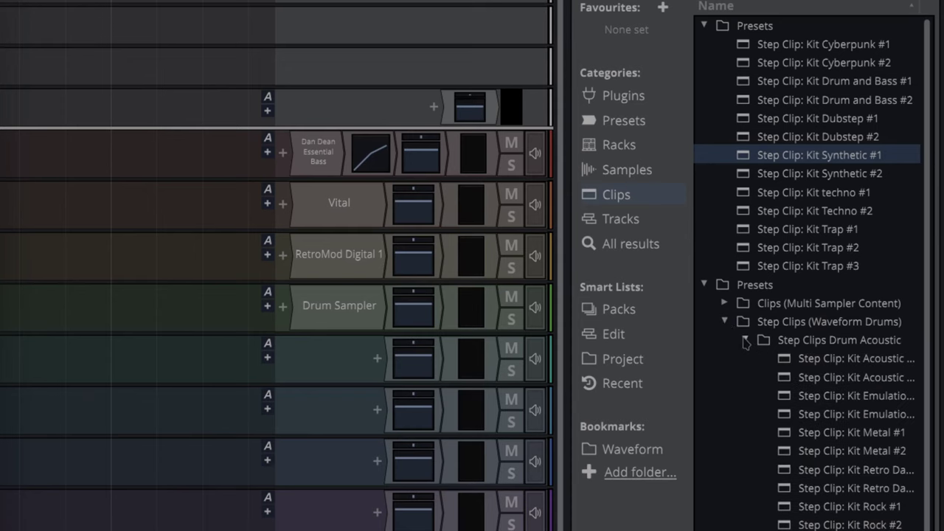
click(800, 360)
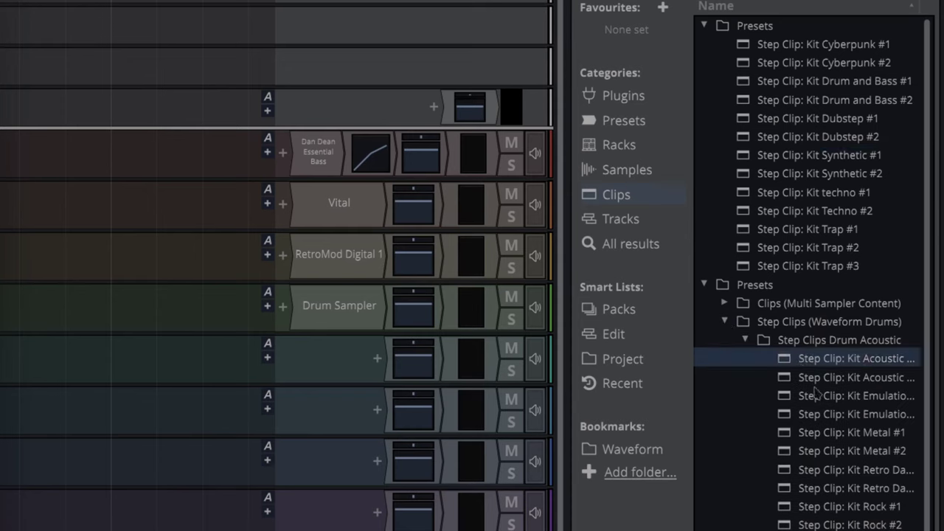
click(814, 379)
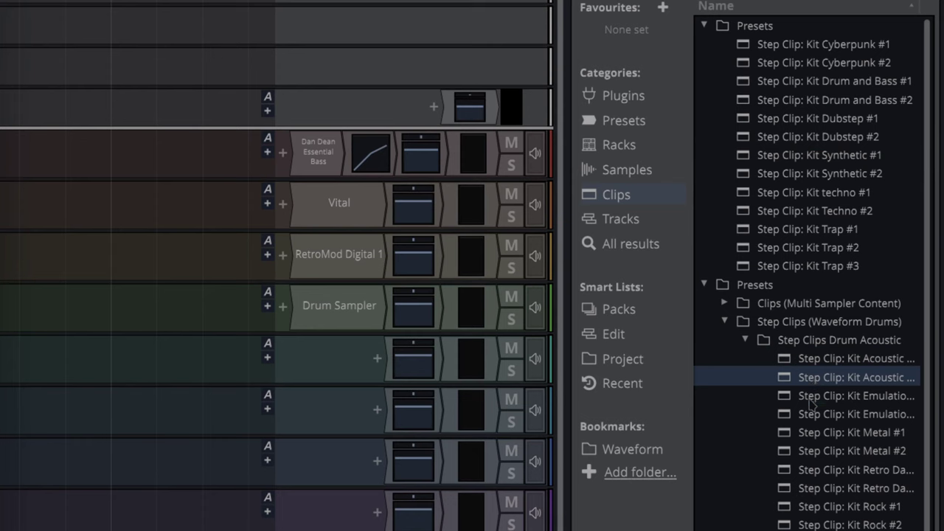
click(810, 398)
click(809, 418)
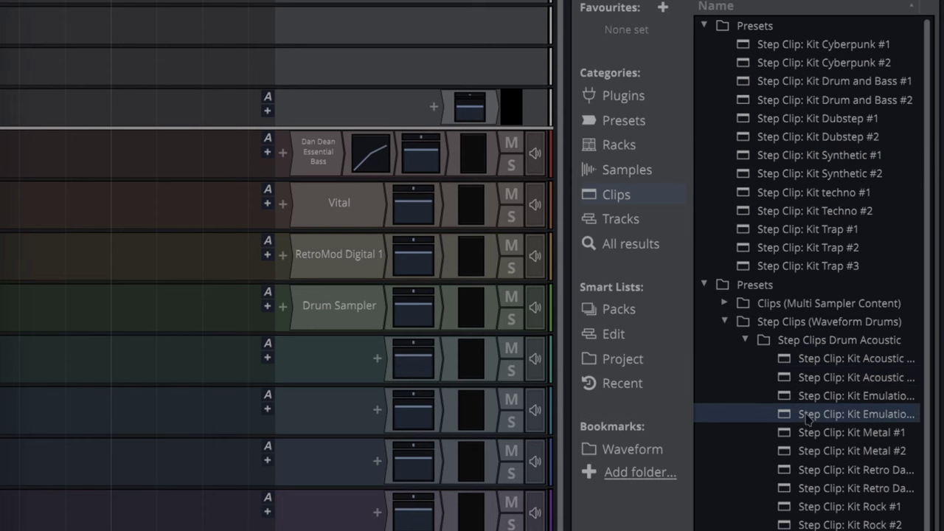
click(811, 432)
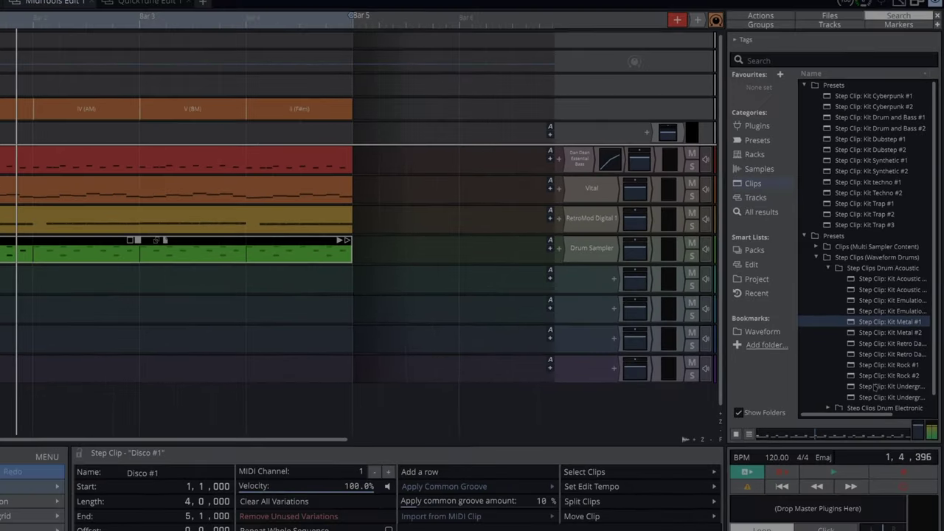
click(853, 460)
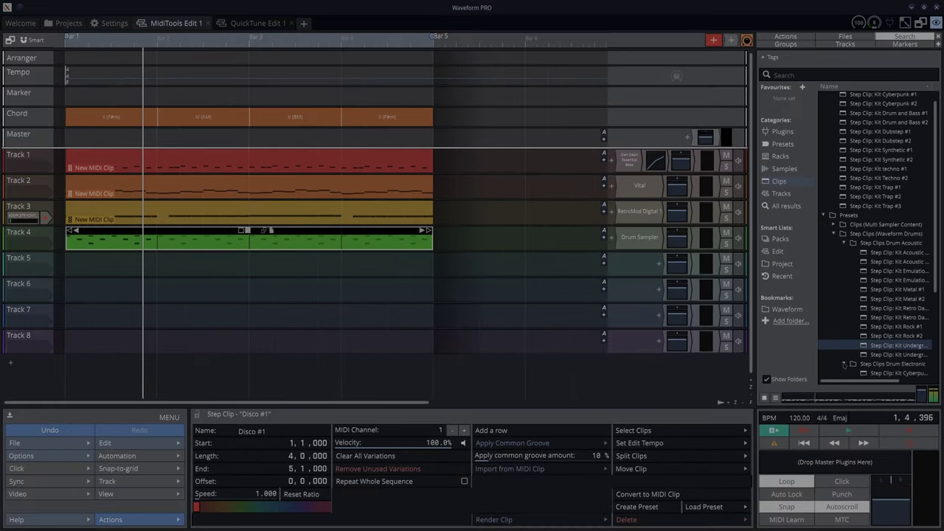
scroll(893, 361, down, 4)
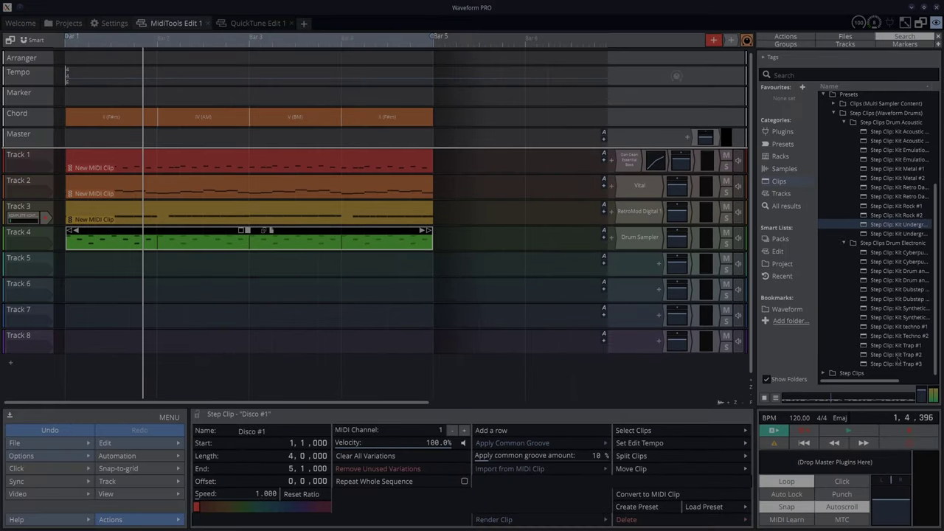
- Replace the Disco #1 clip on Track 4 with the Kit Cyberpunk #1 step clip, placed at the start of the track
click(878, 253)
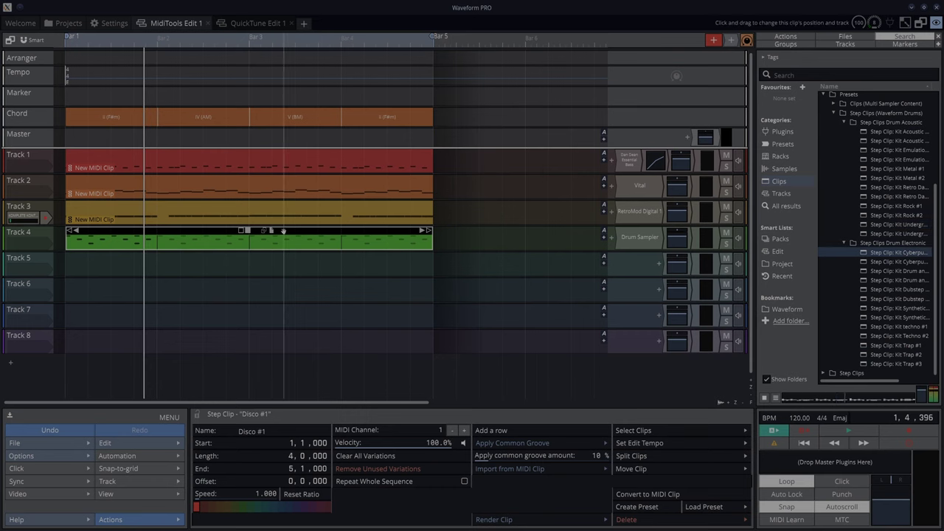
key(Delete)
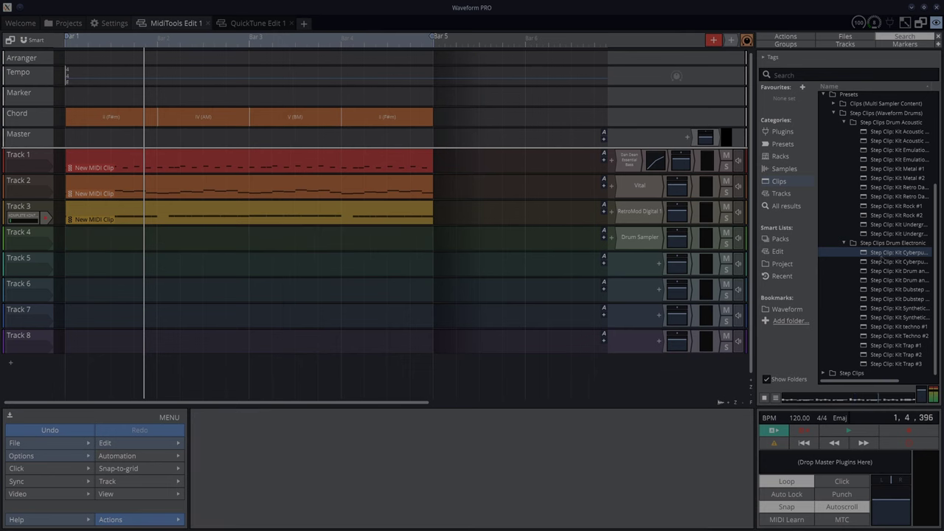
drag(879, 256, 184, 239)
drag(66, 237, 67, 238)
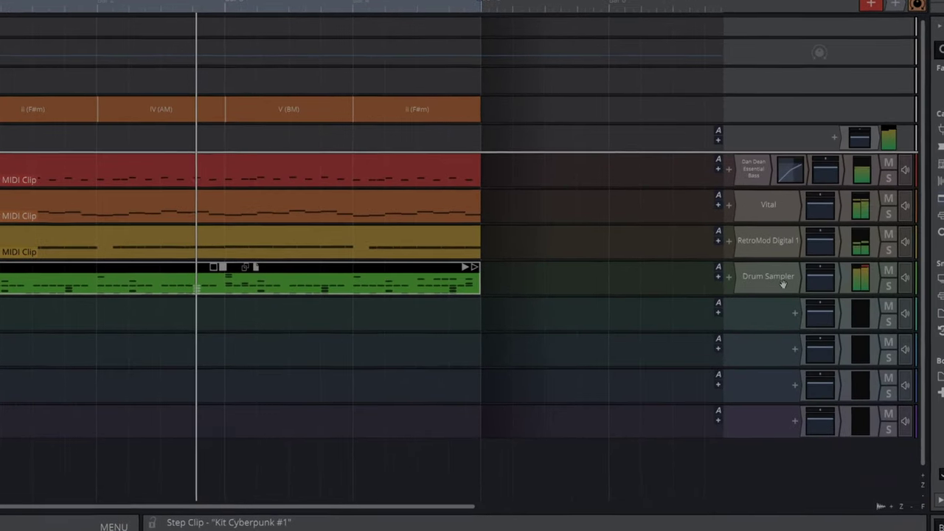
- Open the Drum Sampler on Track 4 and load its 808 preset
double_click(767, 272)
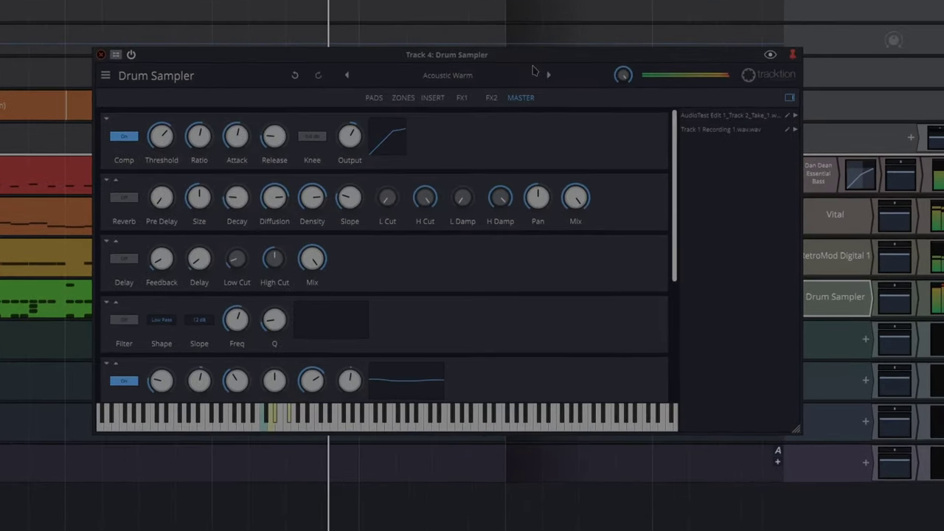
click(434, 83)
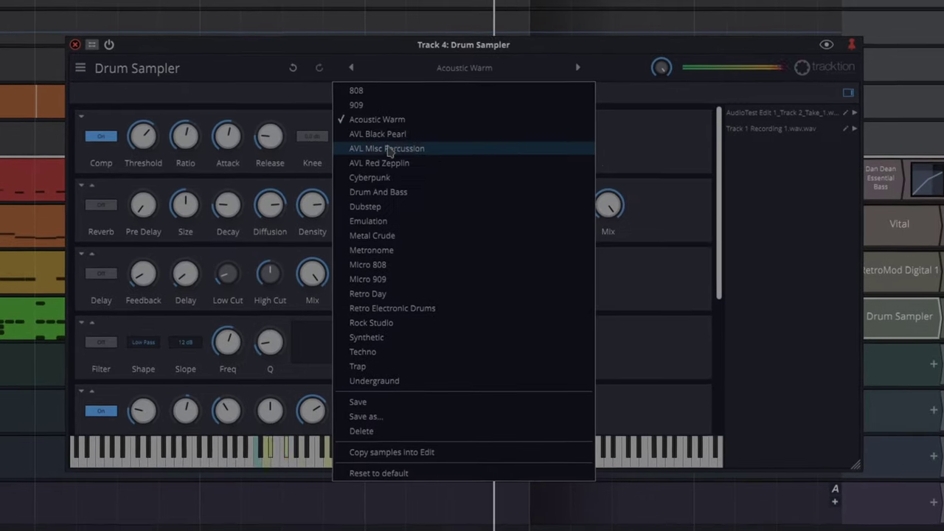
click(368, 93)
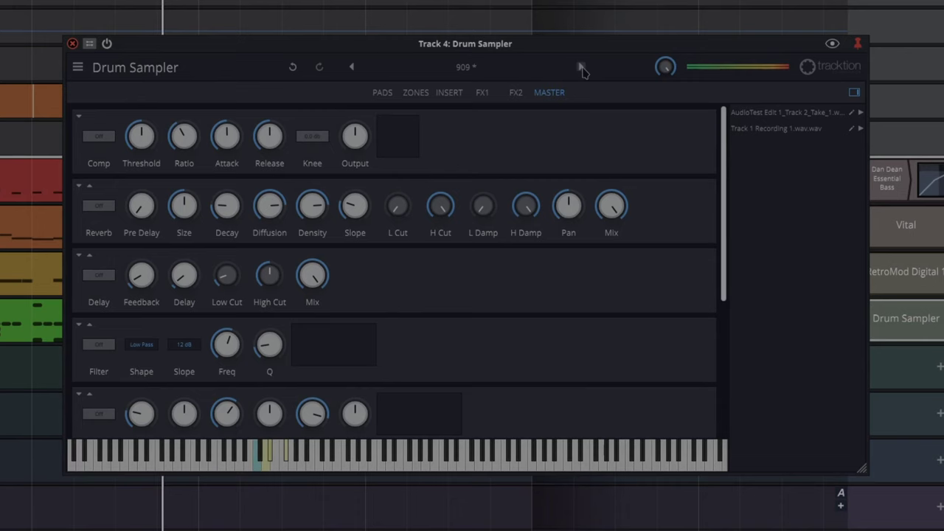
- Try the Drum Sampler presets Cyberpunk, Drum And Bass, Dubstep and Techno on the Track 4 beat
click(463, 67)
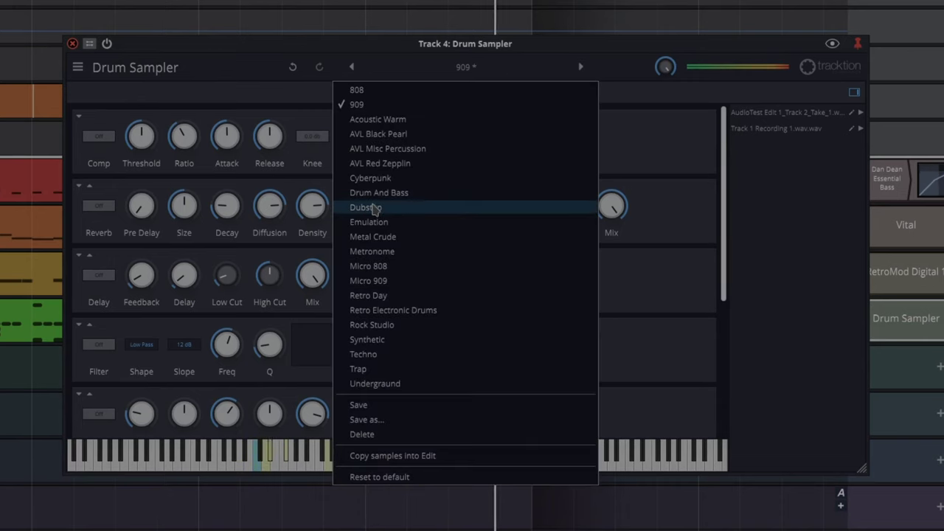
click(370, 178)
click(581, 67)
click(581, 67)
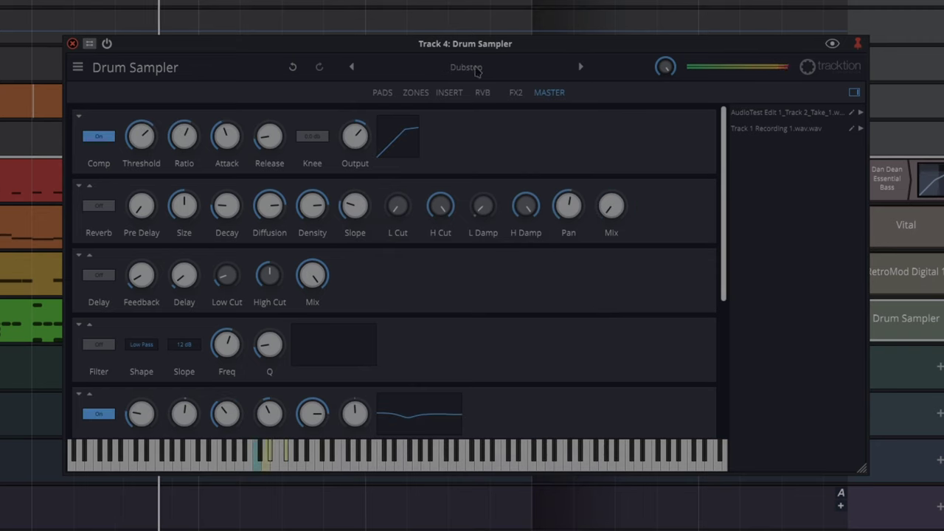
click(477, 69)
click(371, 356)
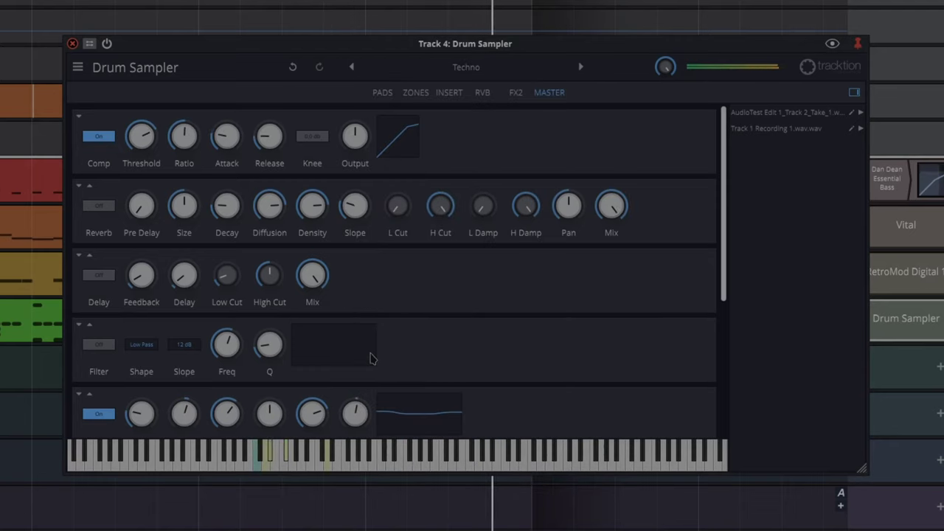
- Try the Drum Sampler presets Micro 909 and 909 on the Track 4 beat
click(466, 69)
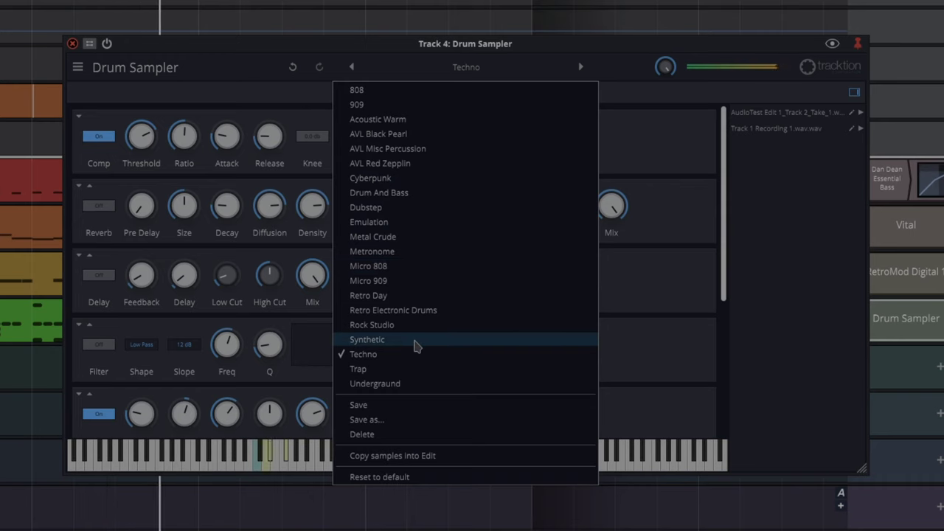
click(366, 285)
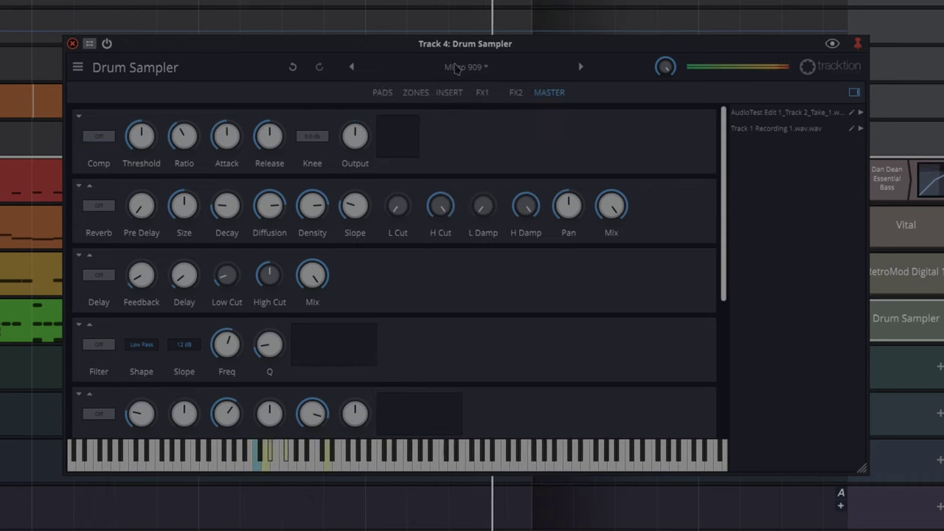
click(456, 68)
click(404, 107)
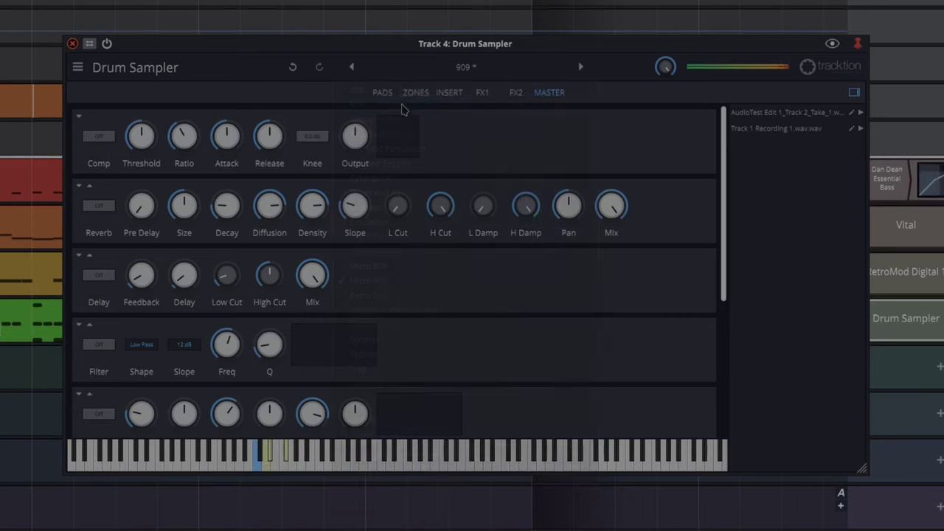
- Try the Drum Sampler presets AVL Red Zepplin and Underground, and load the Trap preset for Track 4
click(462, 68)
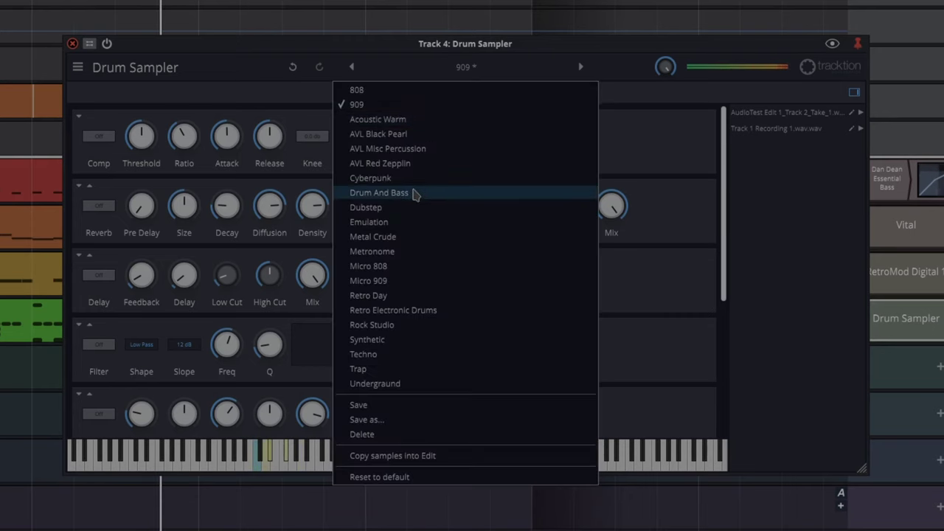
click(412, 164)
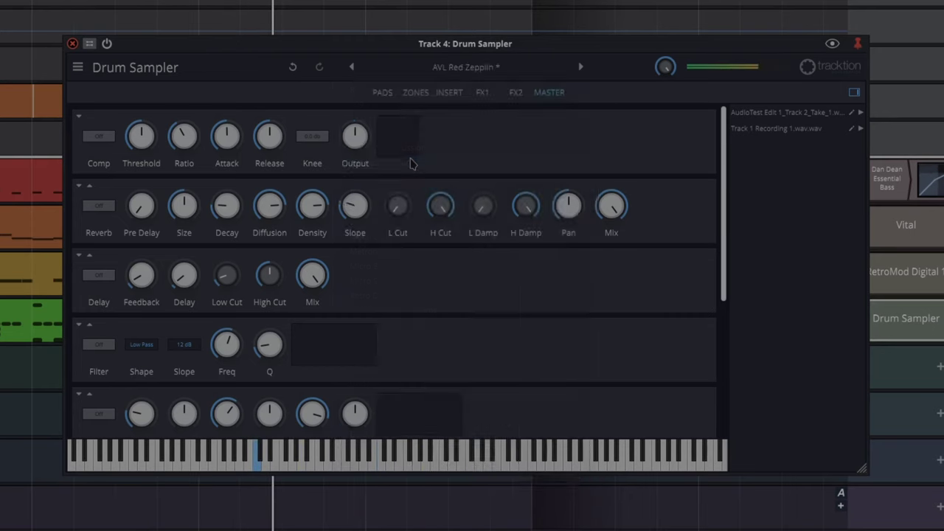
click(463, 68)
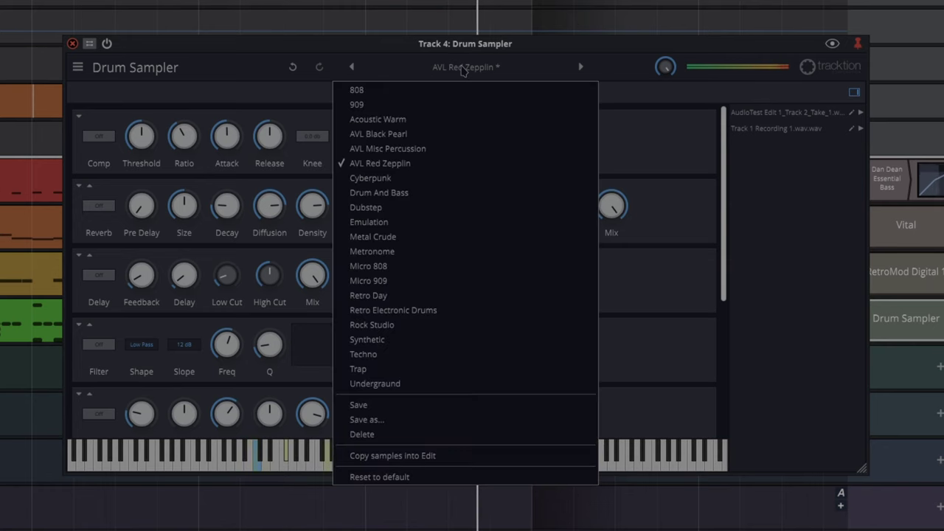
click(386, 384)
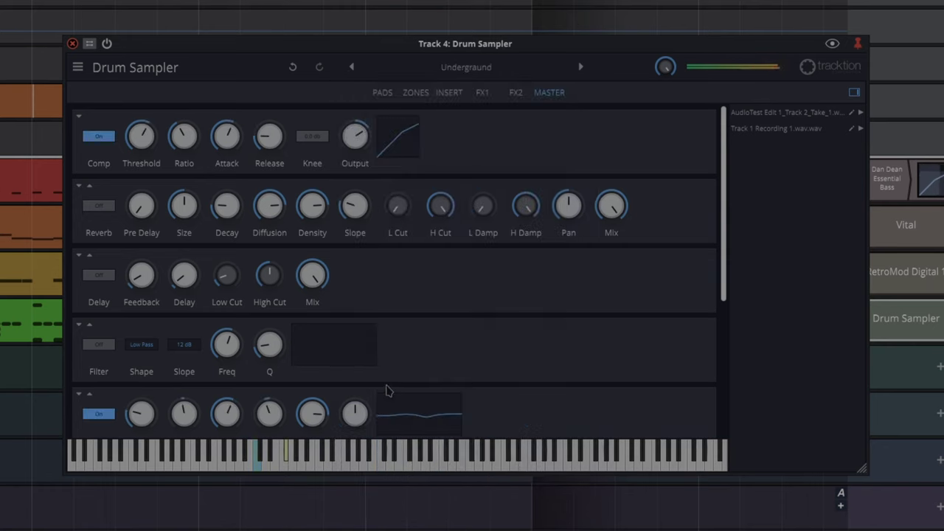
click(462, 67)
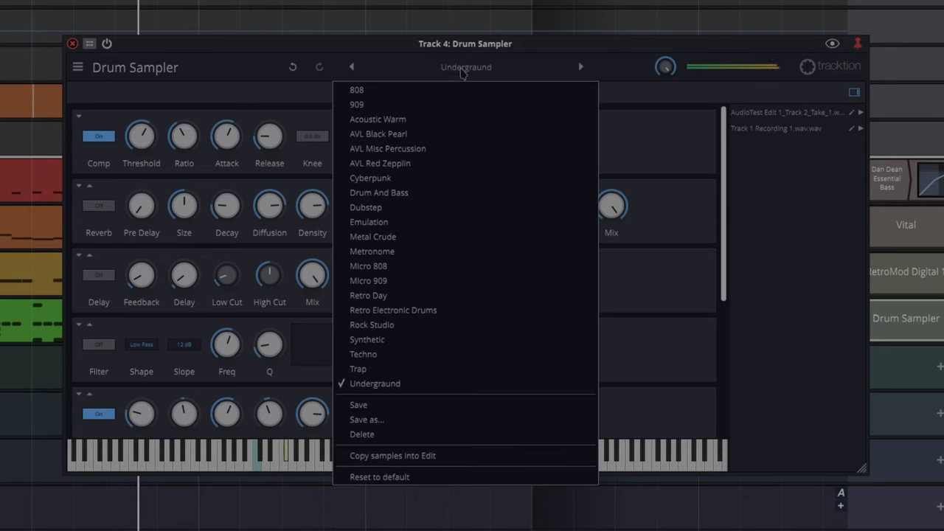
click(372, 369)
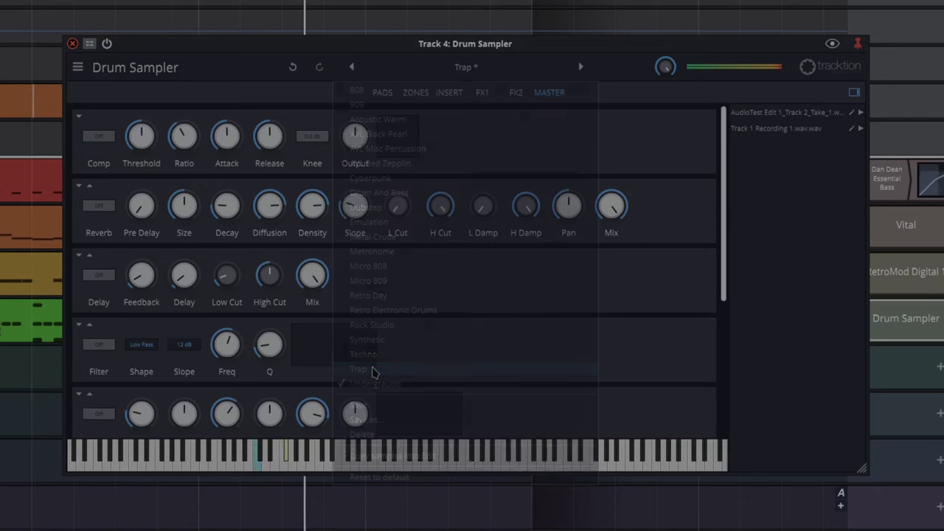
click(469, 70)
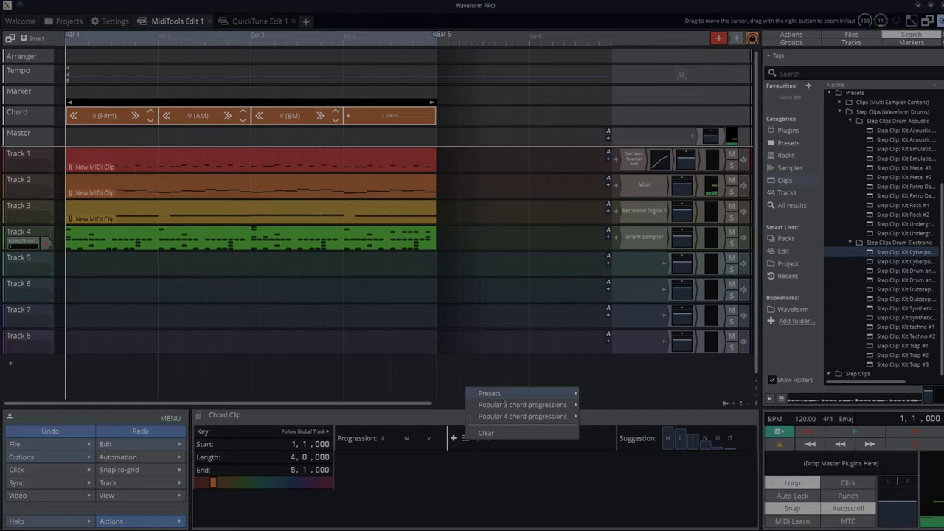
- Audition the I, iii, IV, V preset progression on the chord clip, and replace it with the 50s preset progression
mouse_move(497, 394)
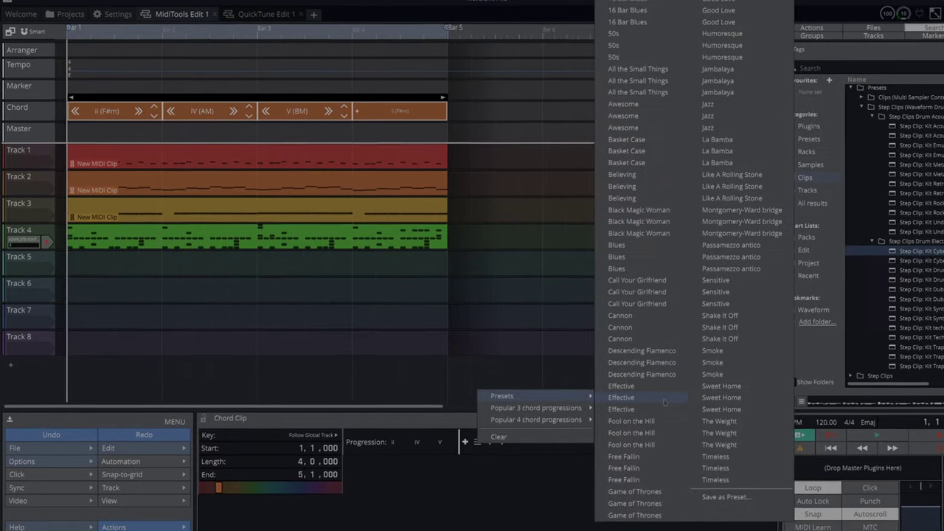
click(779, 434)
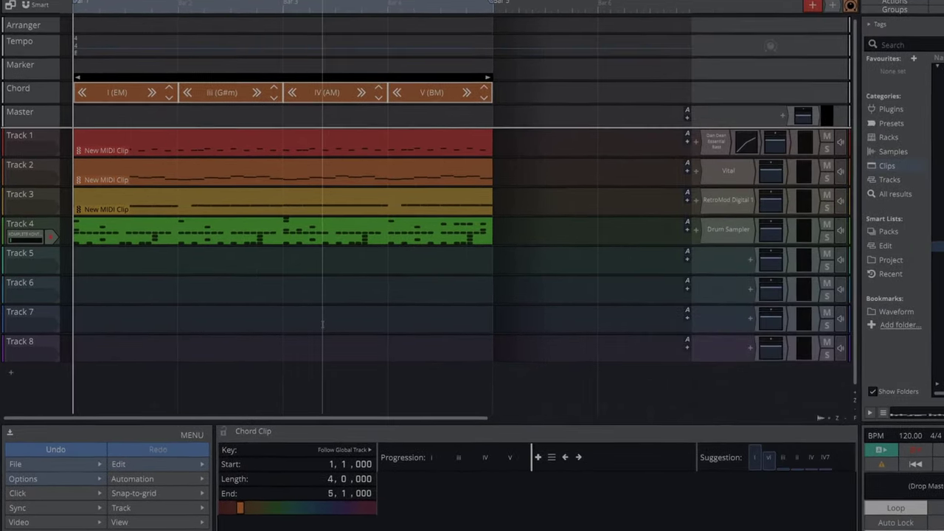
key(space)
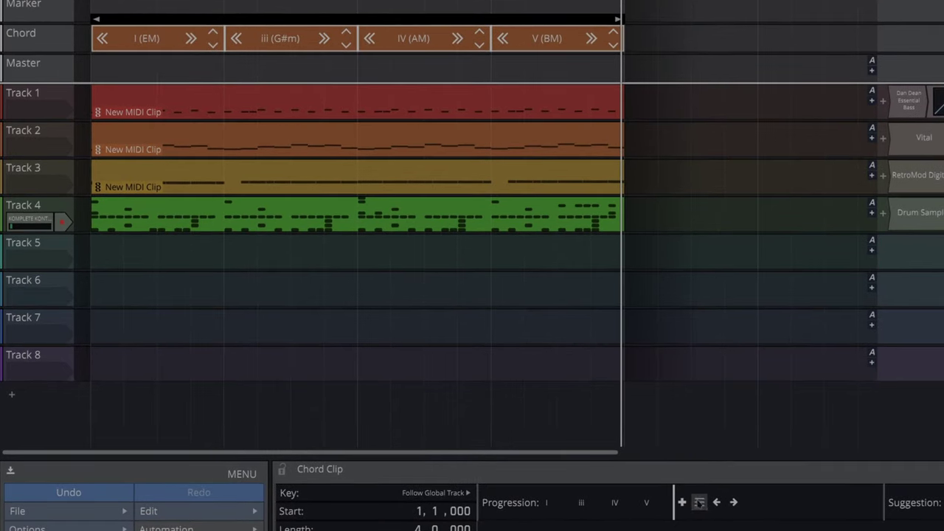
mouse_move(680, 469)
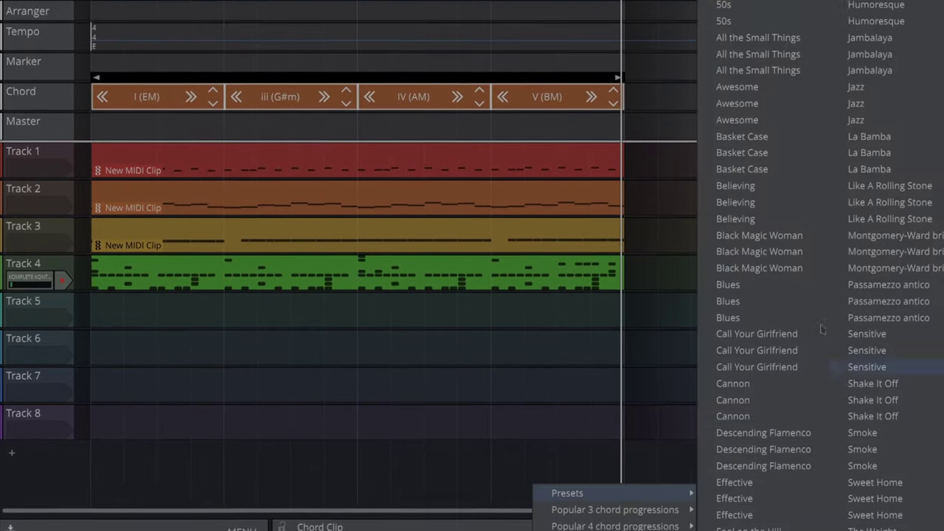
click(725, 21)
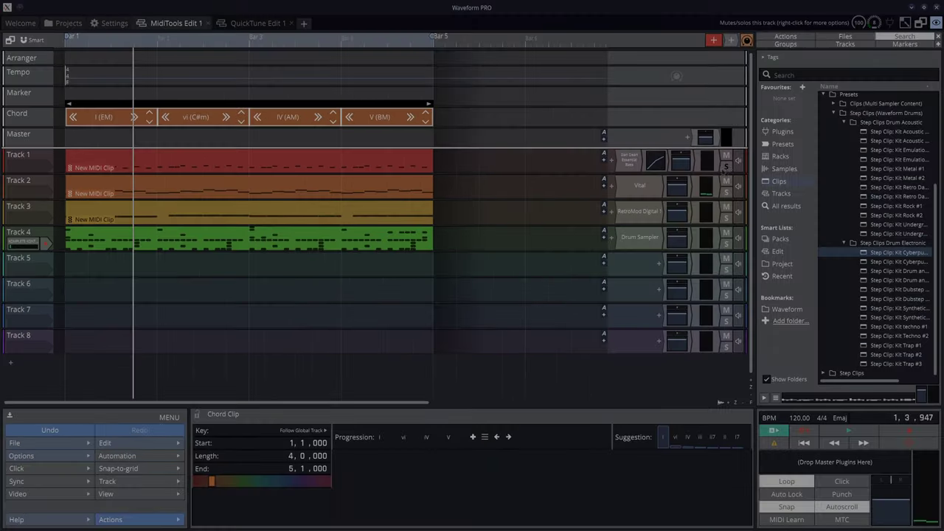
- Insert a new MIDI clip at the start of Track 5 and open it in the MIDI editor
right_click(71, 266)
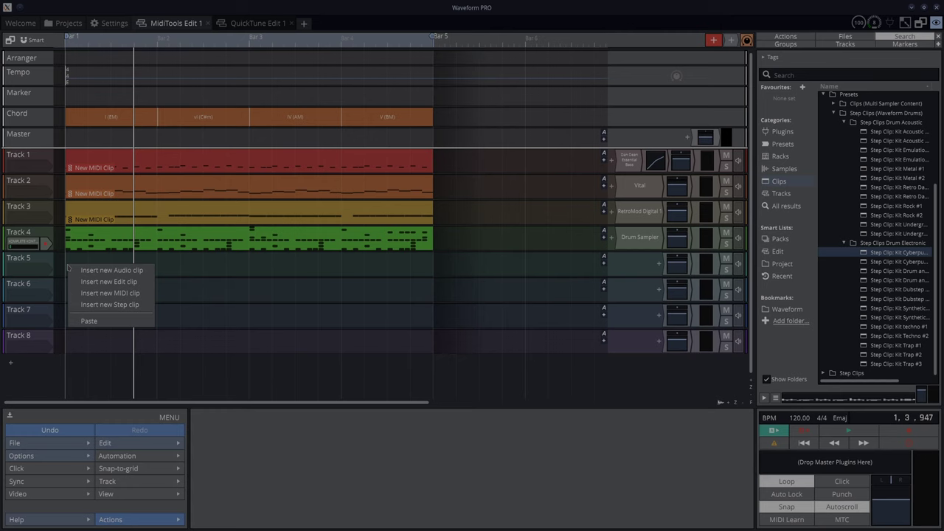
click(110, 293)
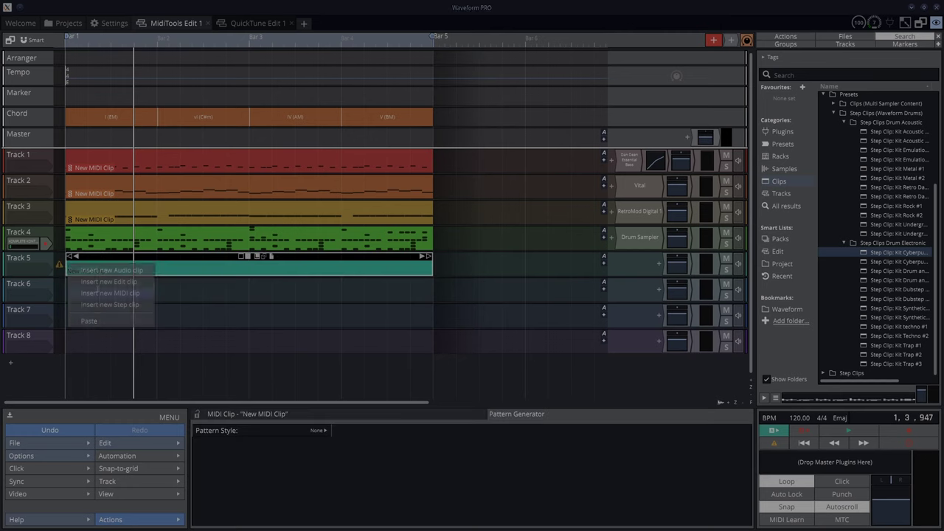
double_click(135, 257)
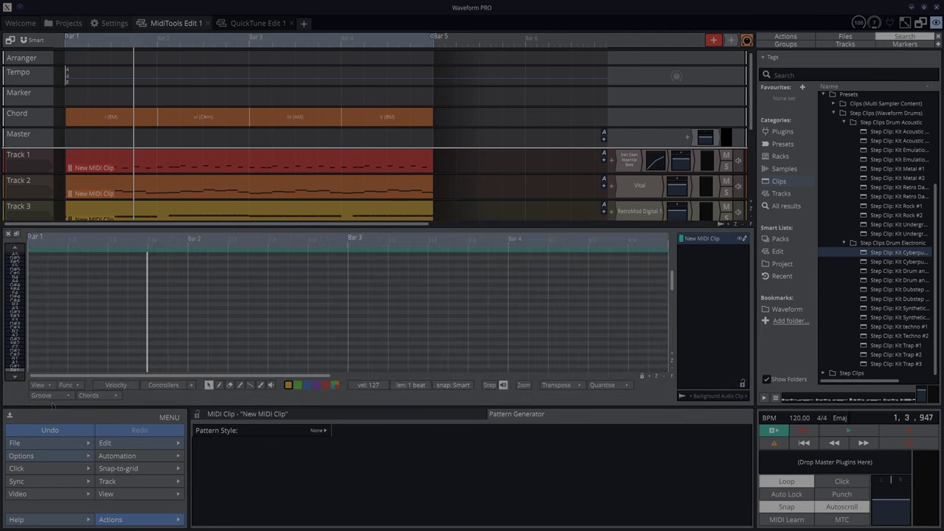
- Display all notes in the Track 5 clip's editor, and switch back to showing only the notes in key
click(42, 385)
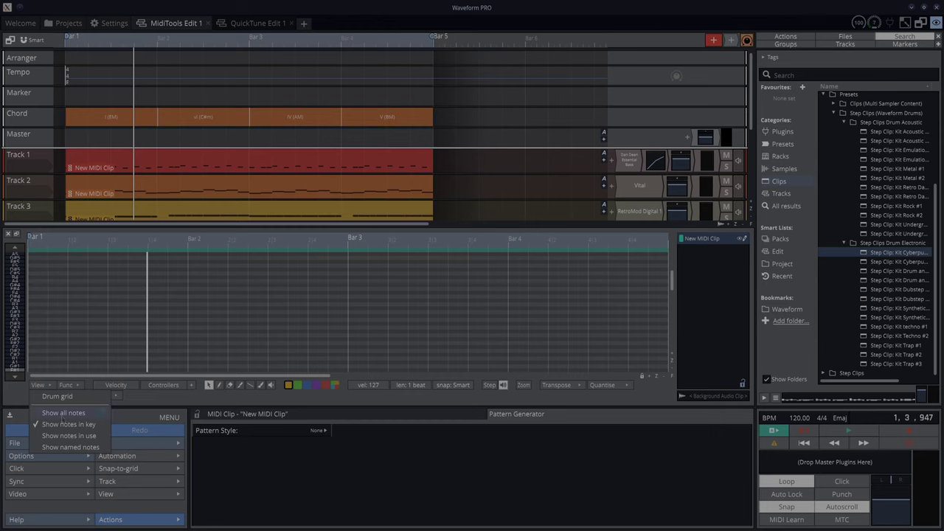
click(64, 413)
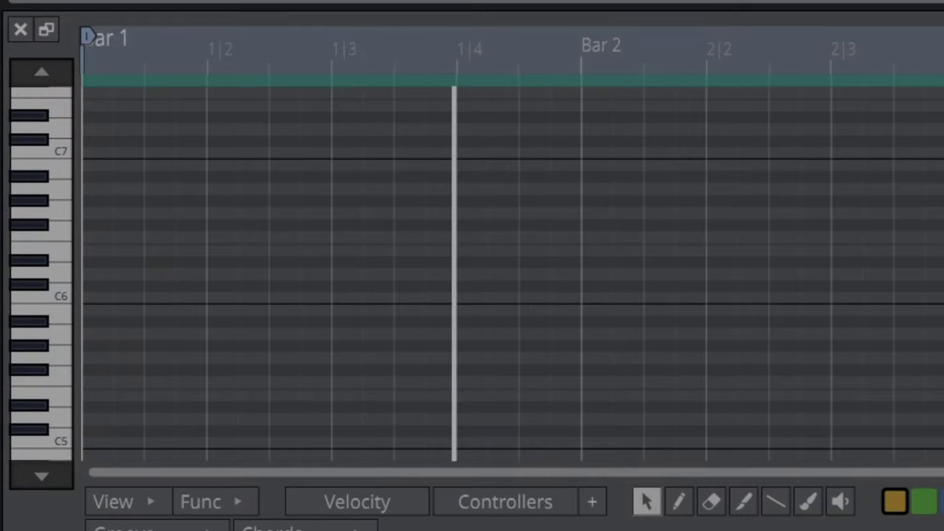
click(138, 502)
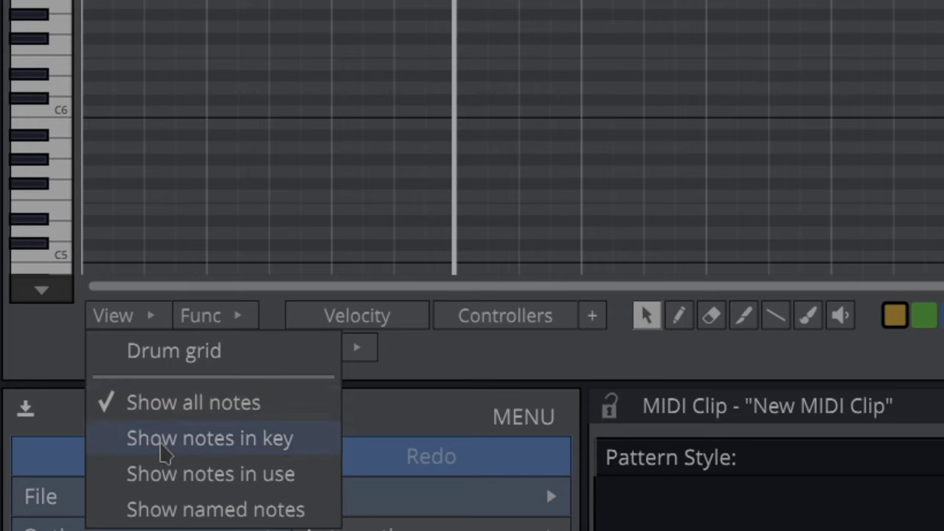
click(163, 441)
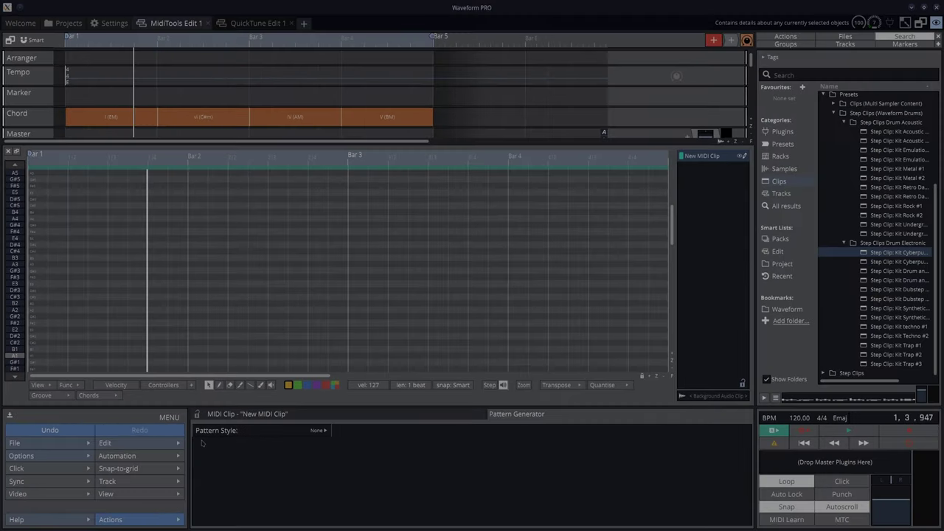
- Set the project key to C major and add a one-beat C4 note at the start of the Track 5 clip
click(841, 418)
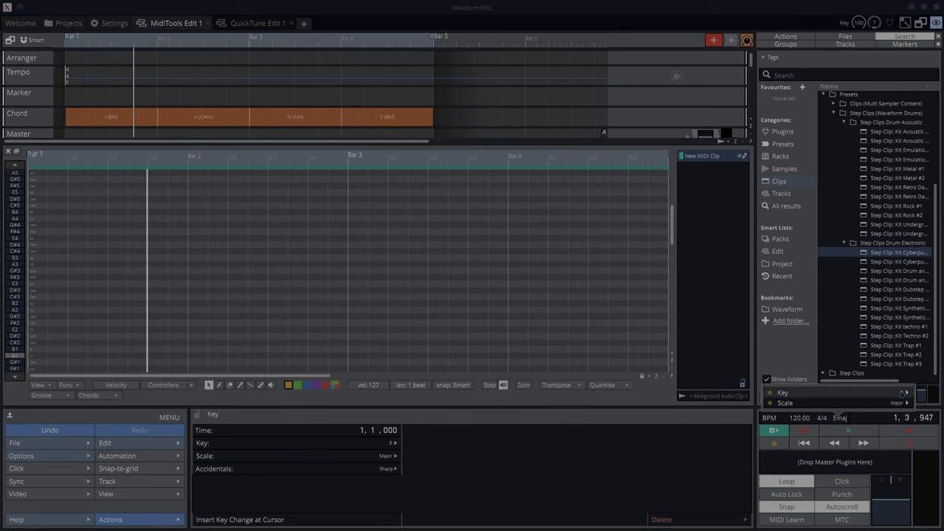
click(896, 383)
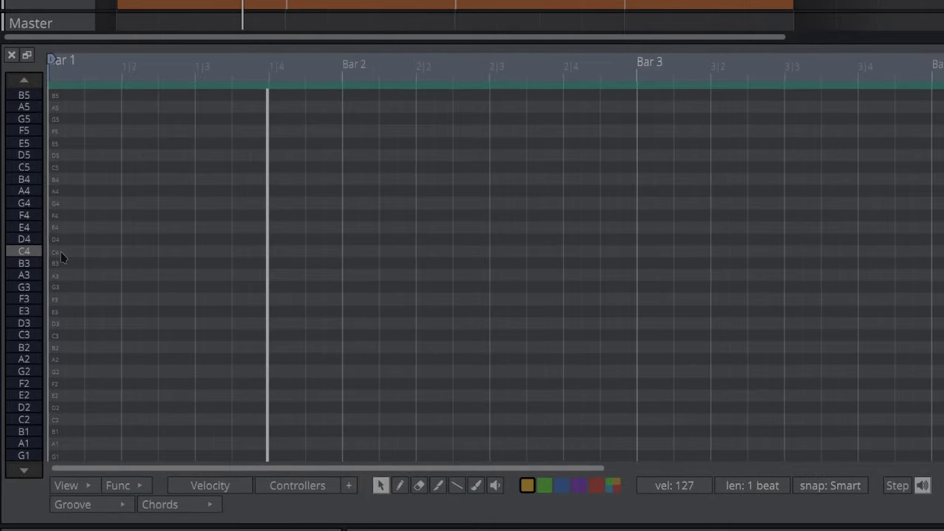
key(space)
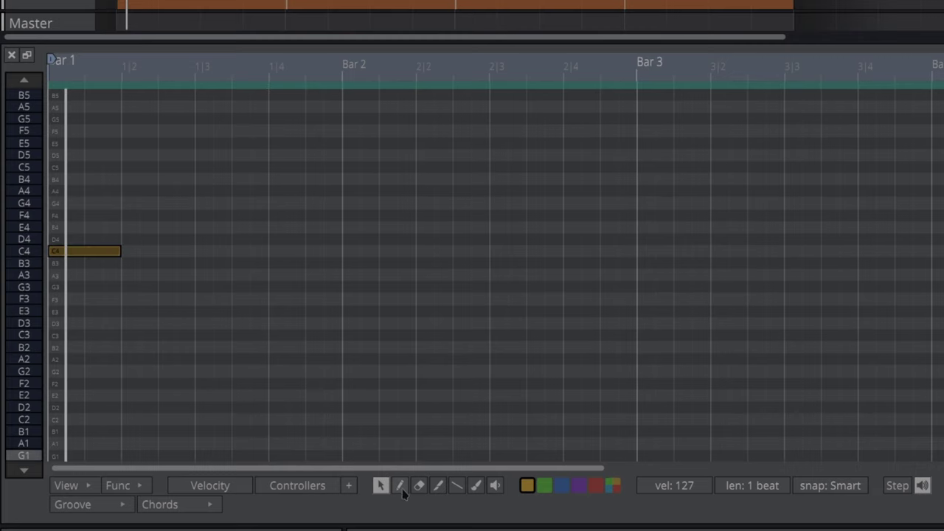
- Show all notes in the editor and complete the first-beat triad by adding one-beat E4 and G4 notes above C4
click(80, 488)
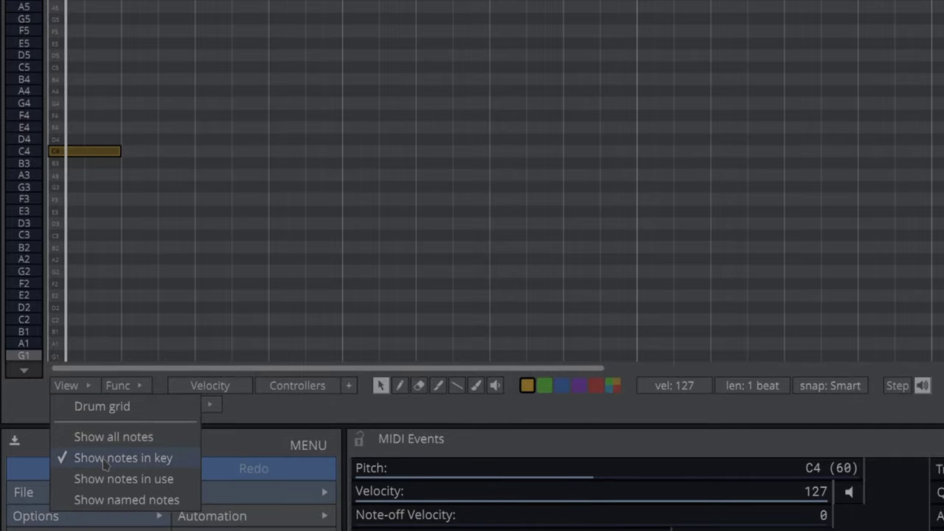
click(107, 438)
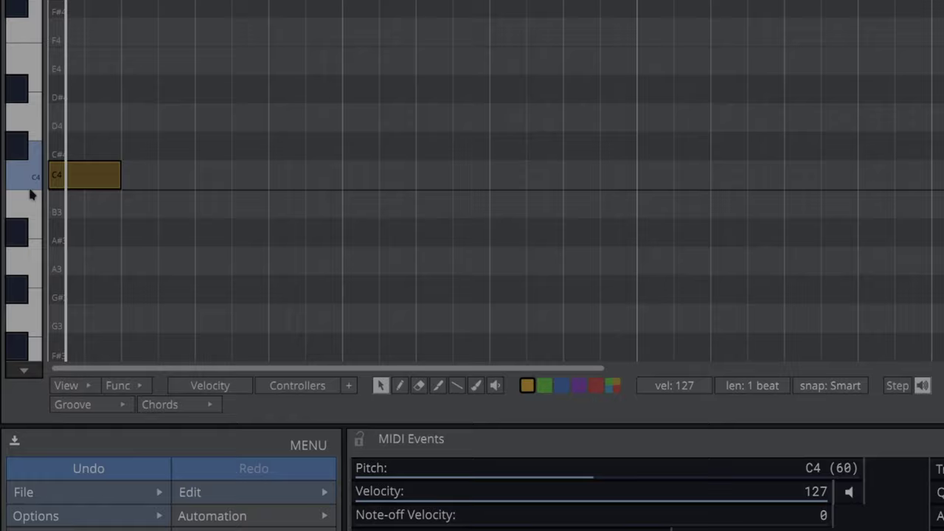
scroll(28, 193, up, 3)
scroll(28, 194, down, 3)
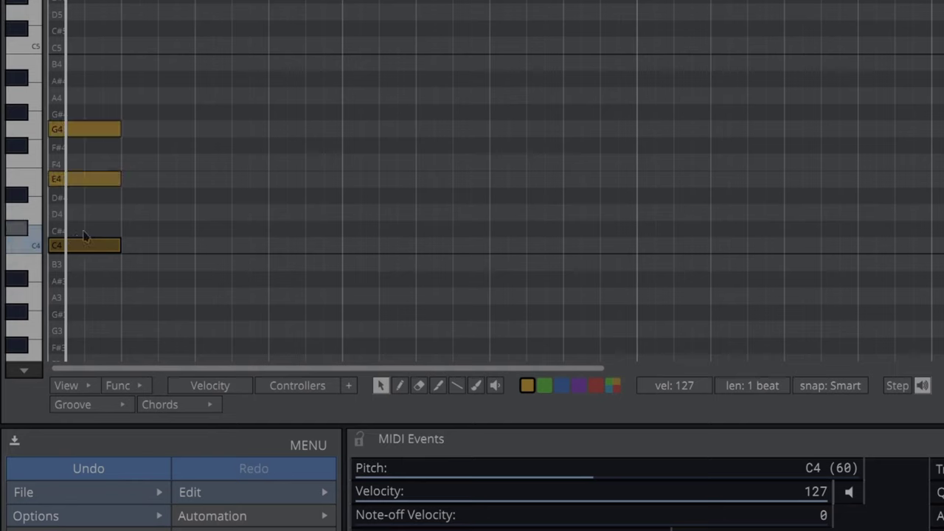
- Add one-beat triads D4-F4-A4 on beat 2 and E4-G4-B4 on beat 3, and show only the notes in key
click(131, 212)
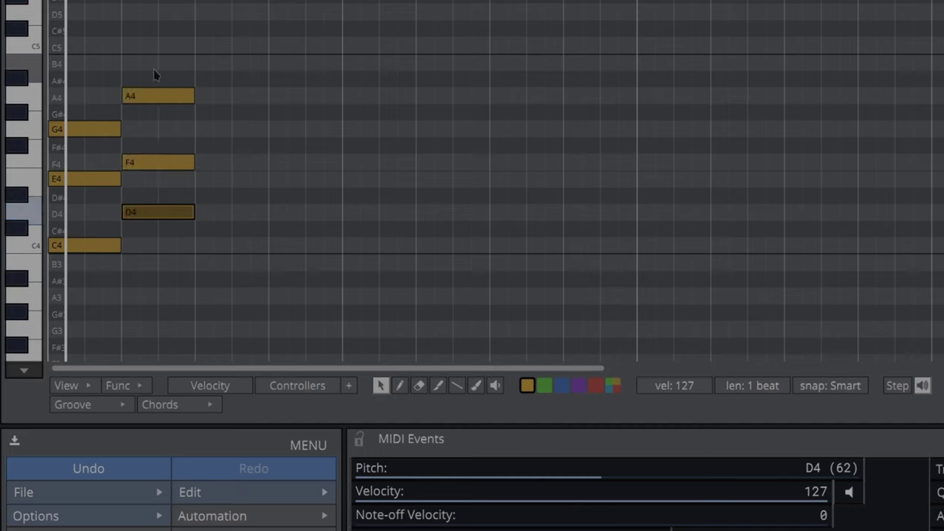
drag(155, 74, 152, 208)
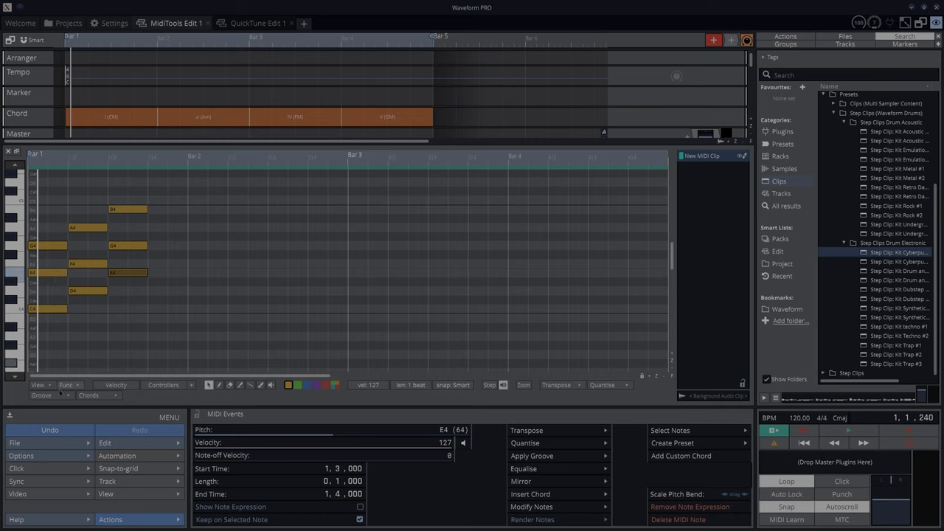
click(50, 386)
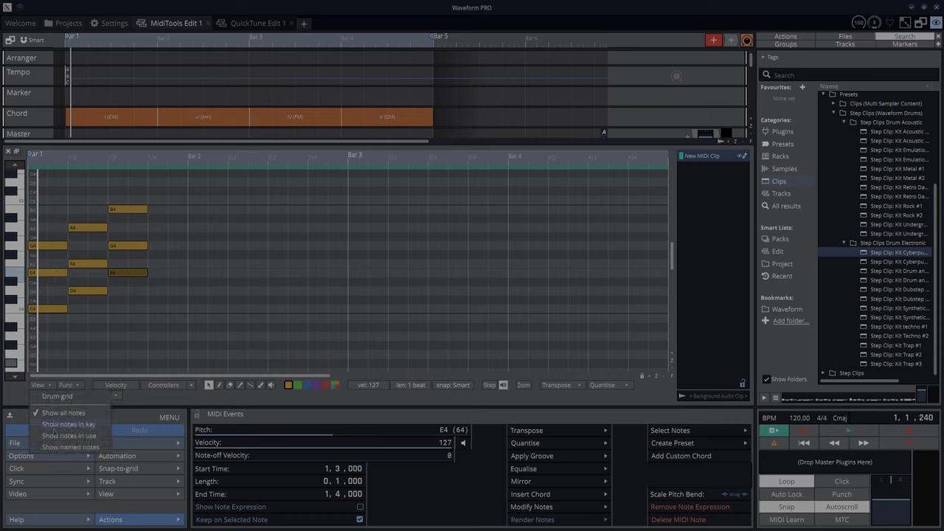
click(50, 425)
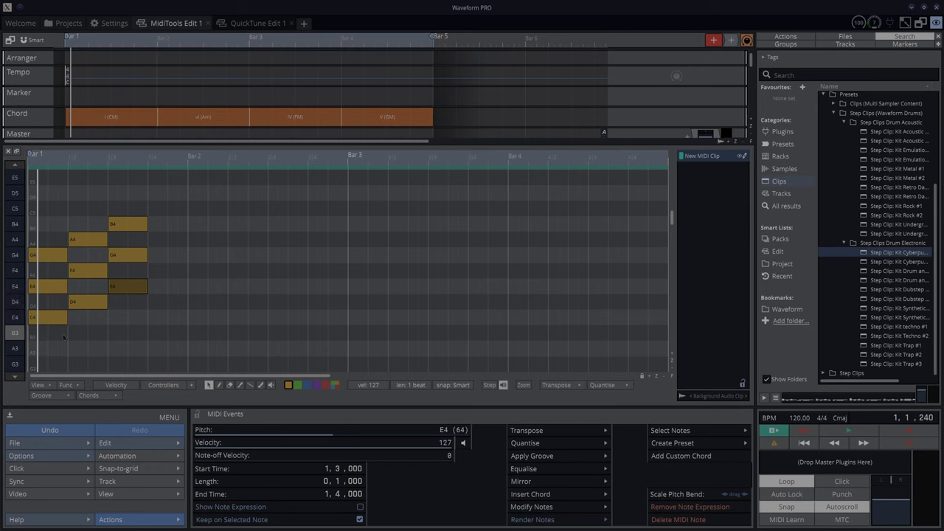